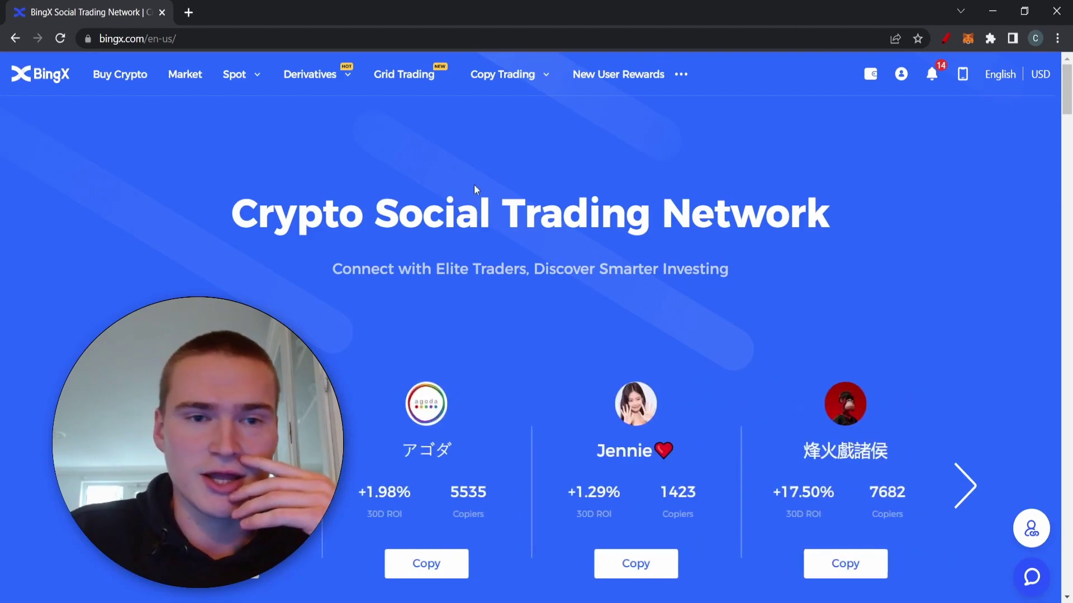
pyautogui.moveTo(335, 74)
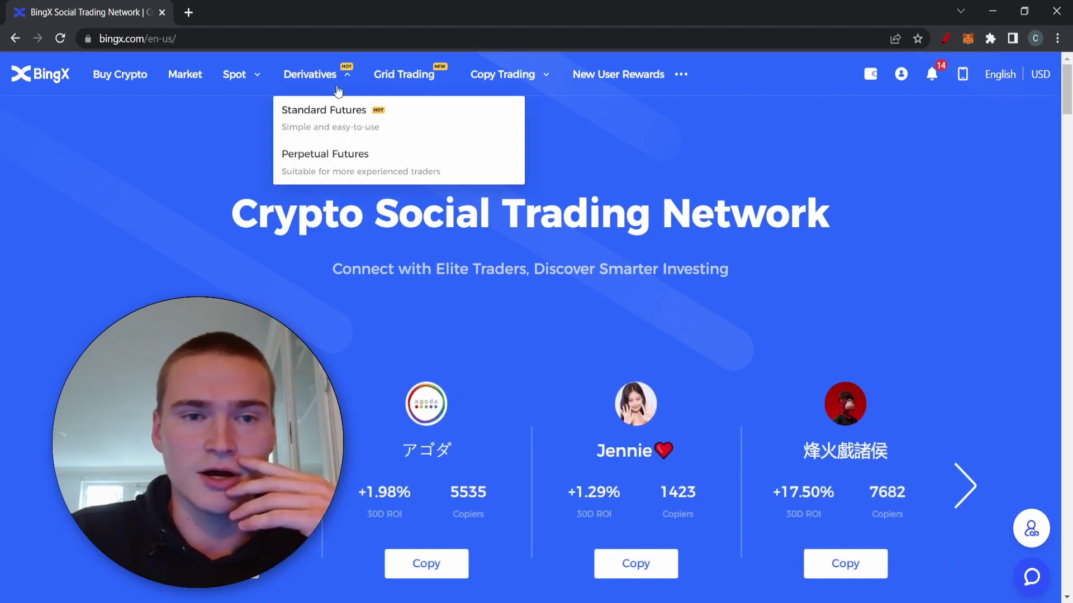
pyautogui.click(370, 168)
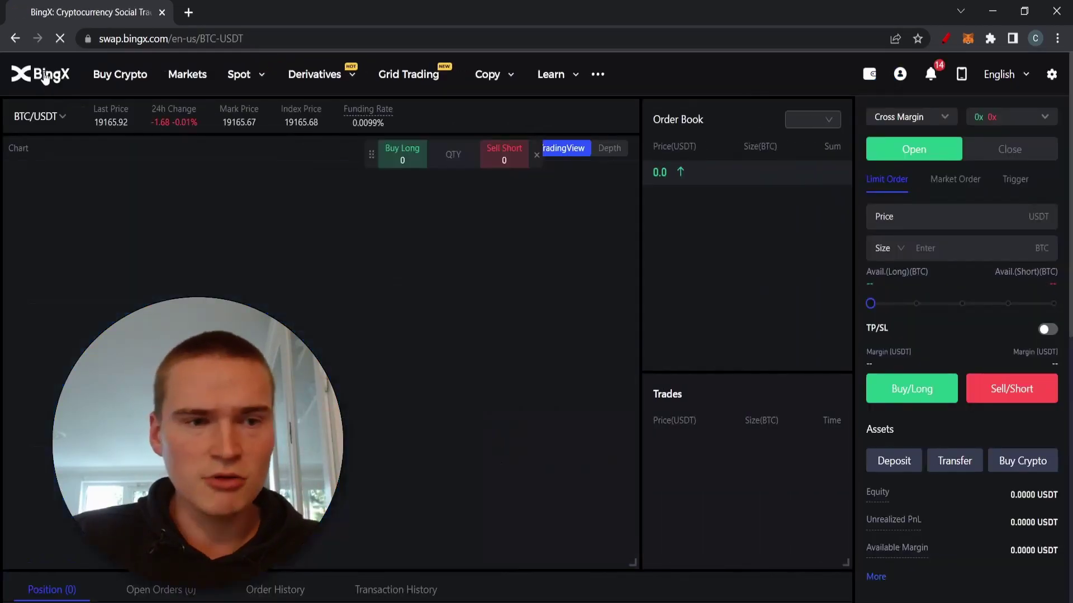
pyautogui.click(46, 78)
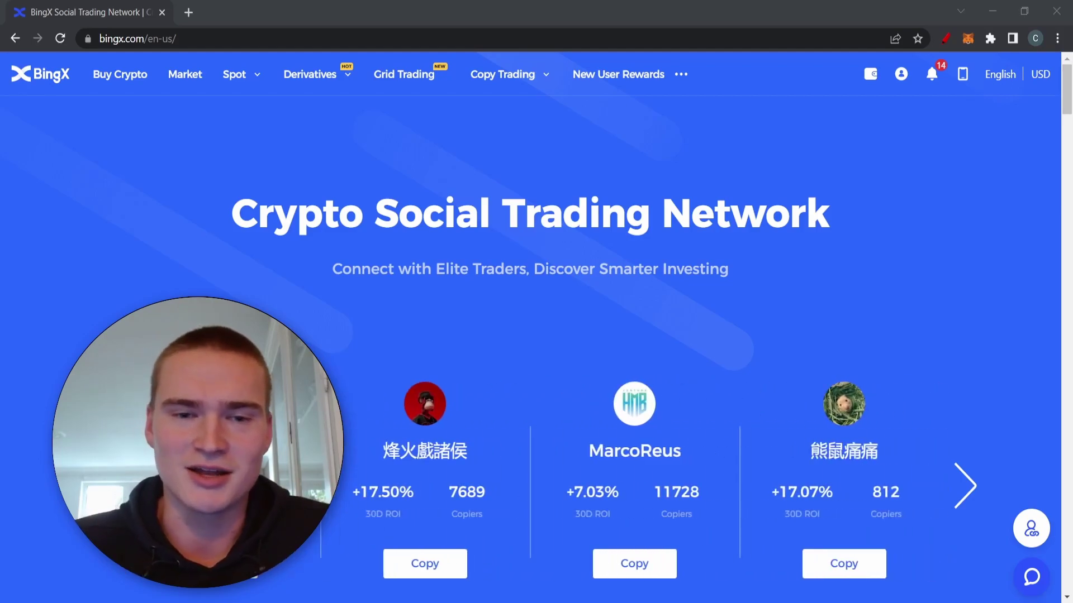
# Step: Open the Perpetual Futures trading page for BTC/USDT from the BingX homepage
pyautogui.click(98, 243)
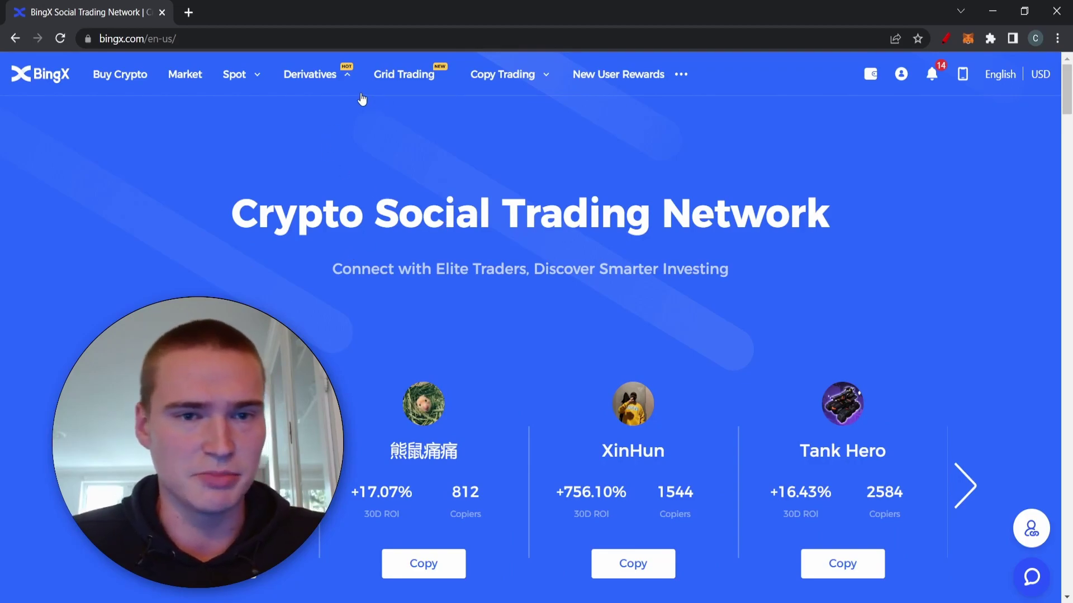
pyautogui.moveTo(349, 90)
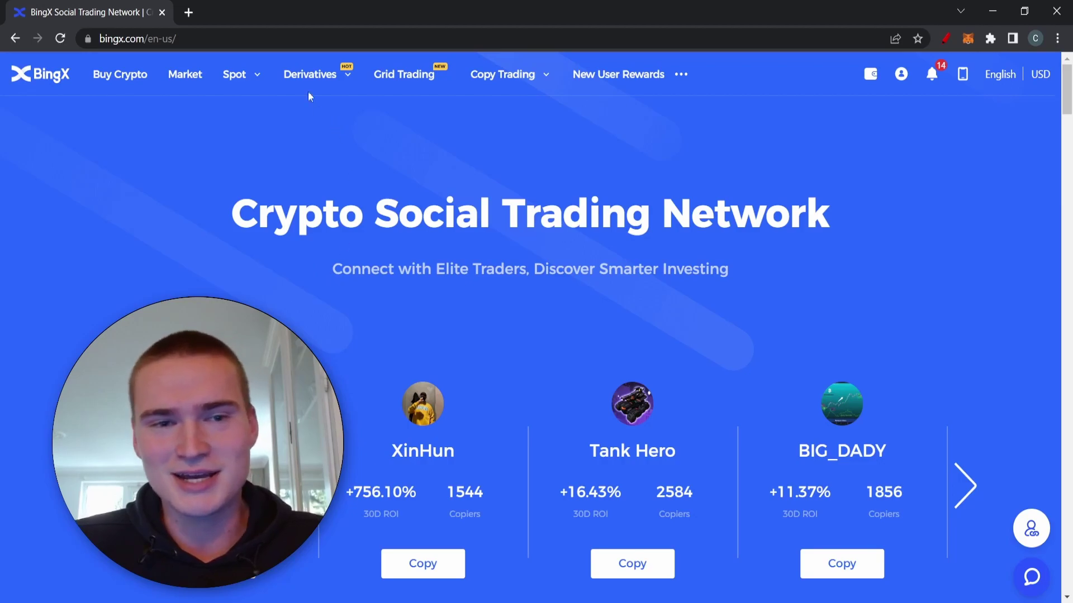
pyautogui.moveTo(301, 79)
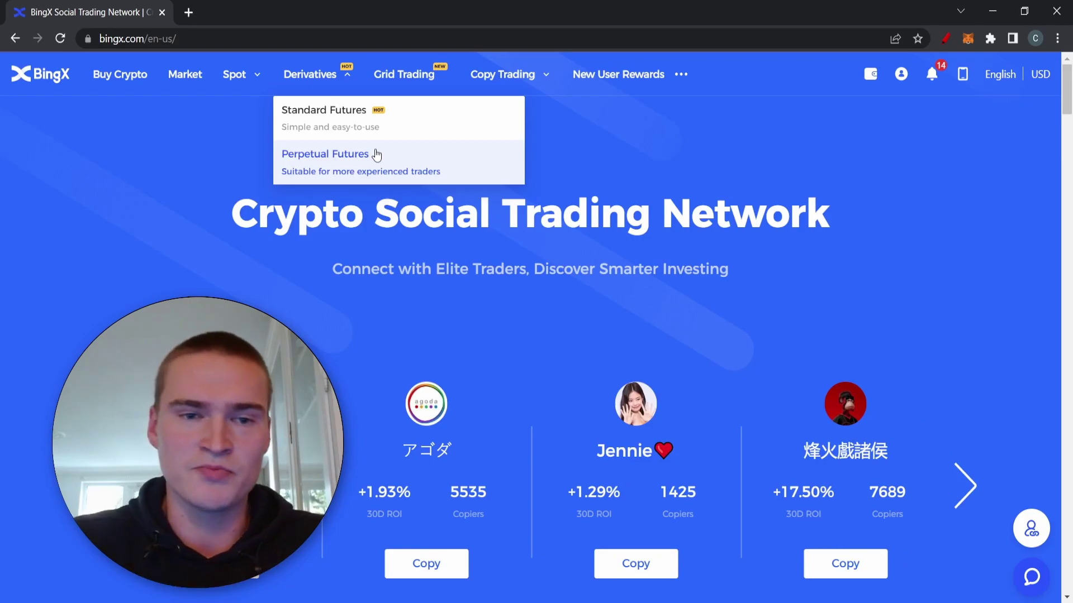
pyautogui.click(372, 165)
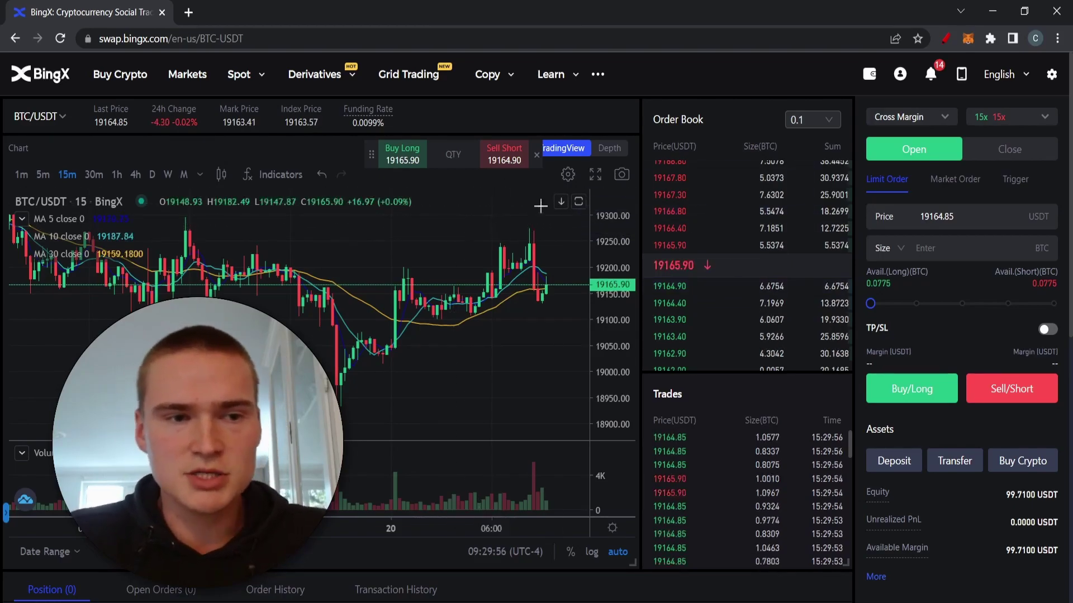
# Step: Browse the list of trading pairs available for perpetual futures
pyautogui.moveTo(343, 96)
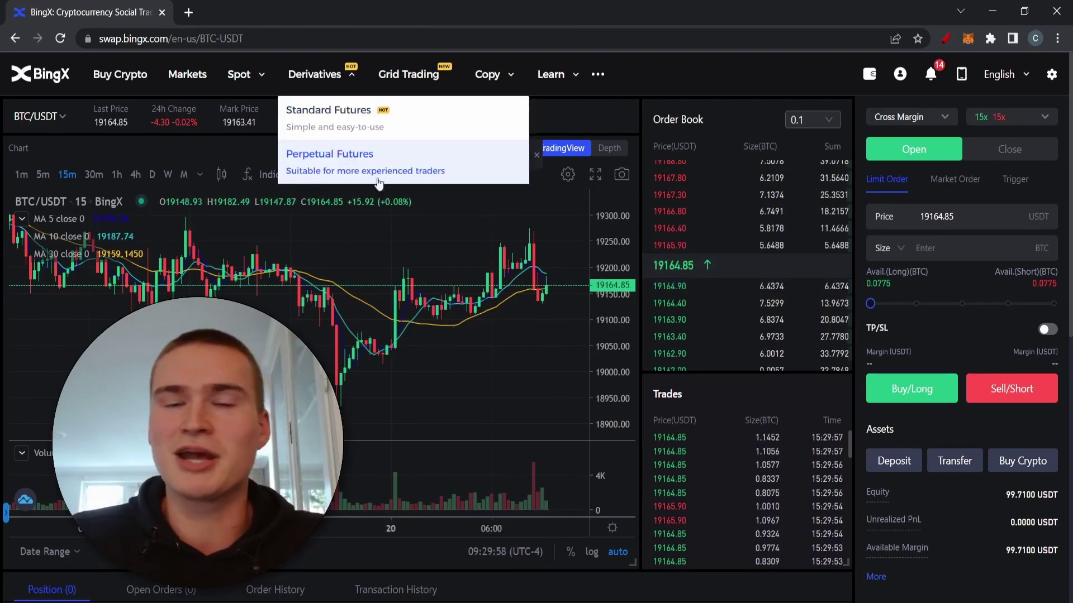
pyautogui.moveTo(36, 132)
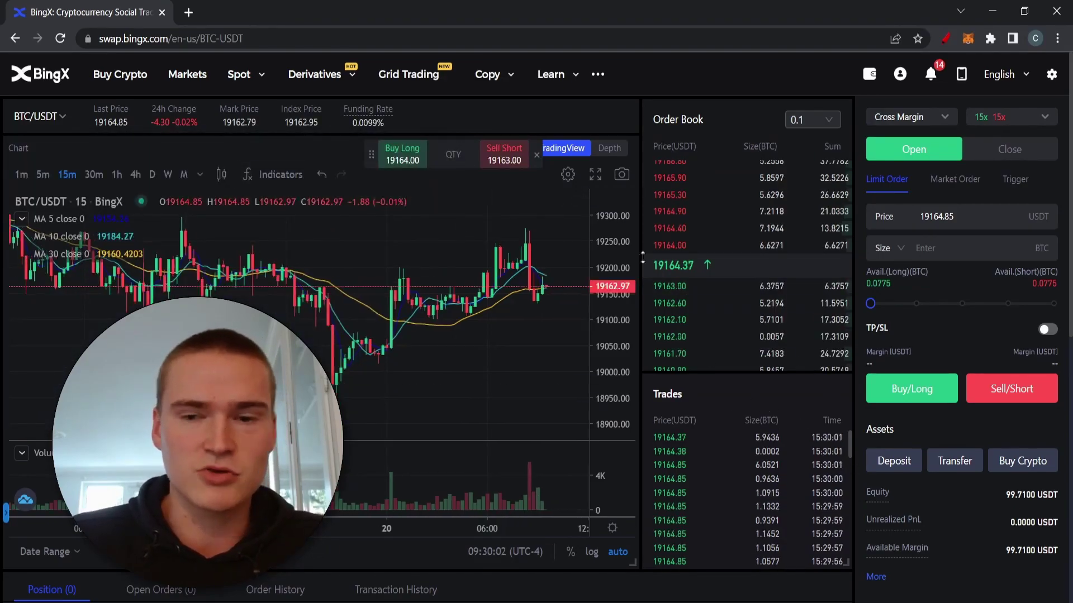
pyautogui.scroll(-4, 982, 506)
pyautogui.scroll(4, 1030, 286)
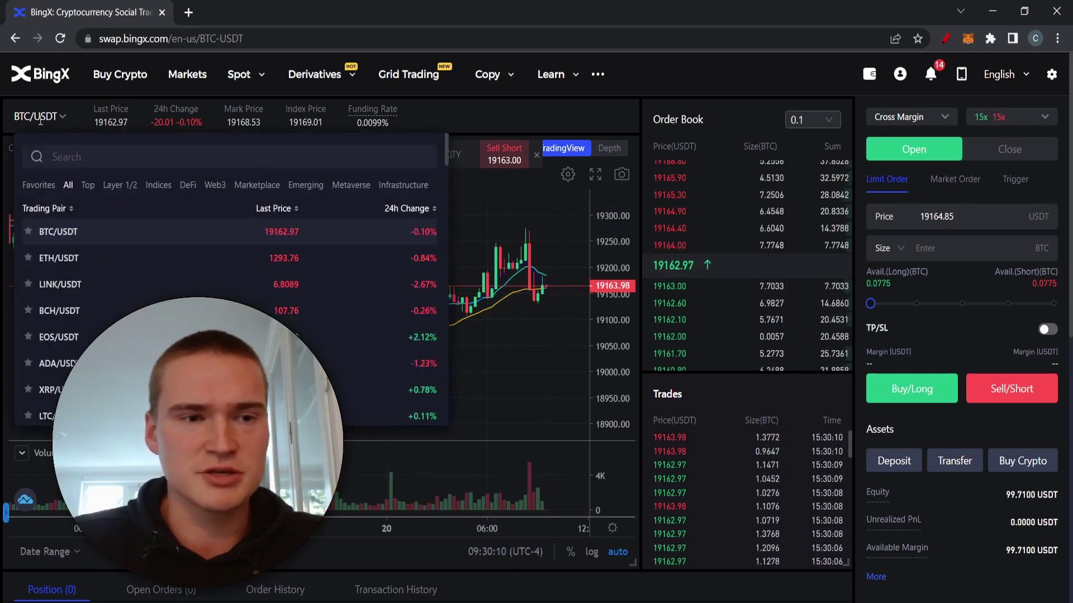
pyautogui.scroll(-5, 89, 272)
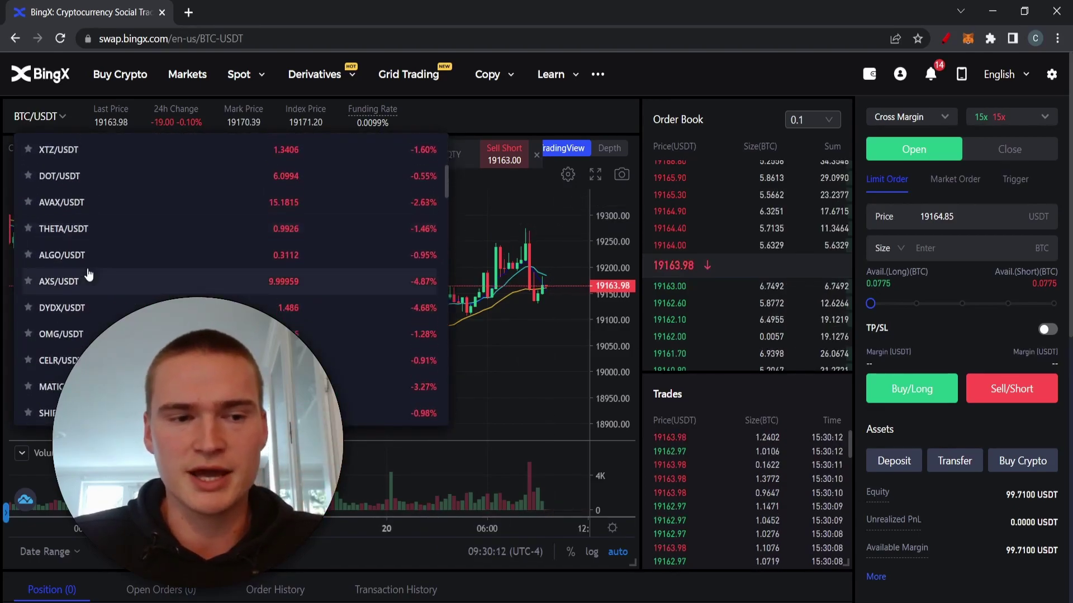
pyautogui.scroll(5, 89, 272)
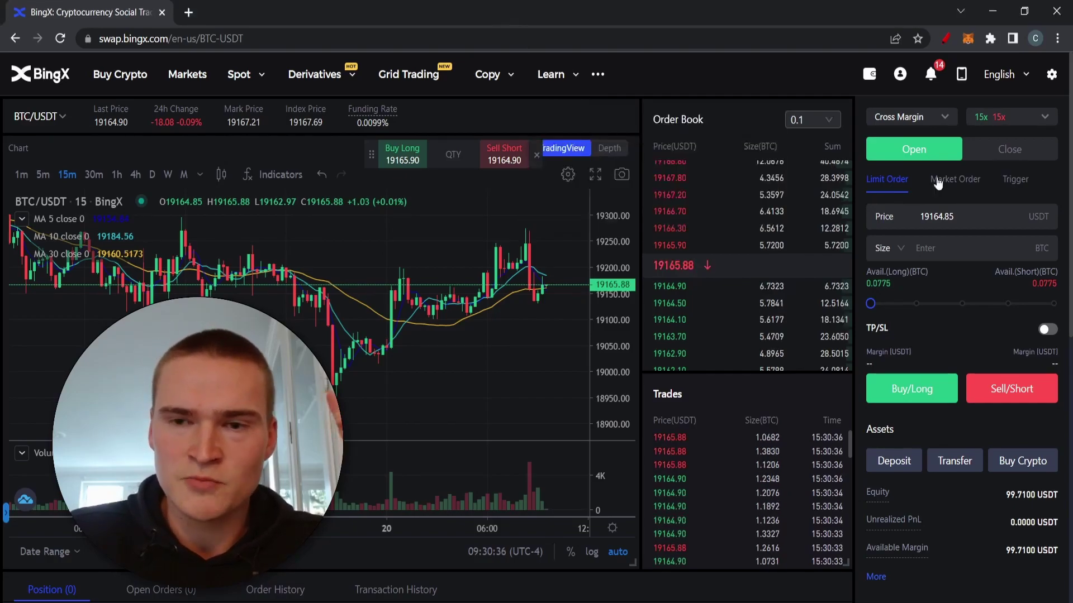
# Step: Examine the Cross Margin and Isolated Margin mode options and the long and short leverage settings
pyautogui.click(930, 119)
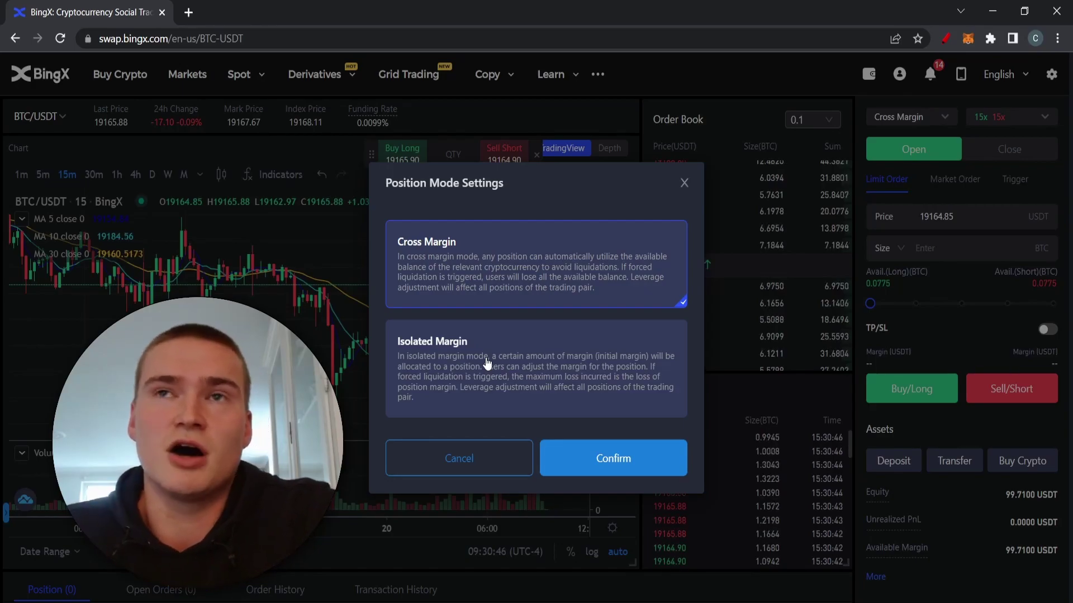
pyautogui.click(683, 184)
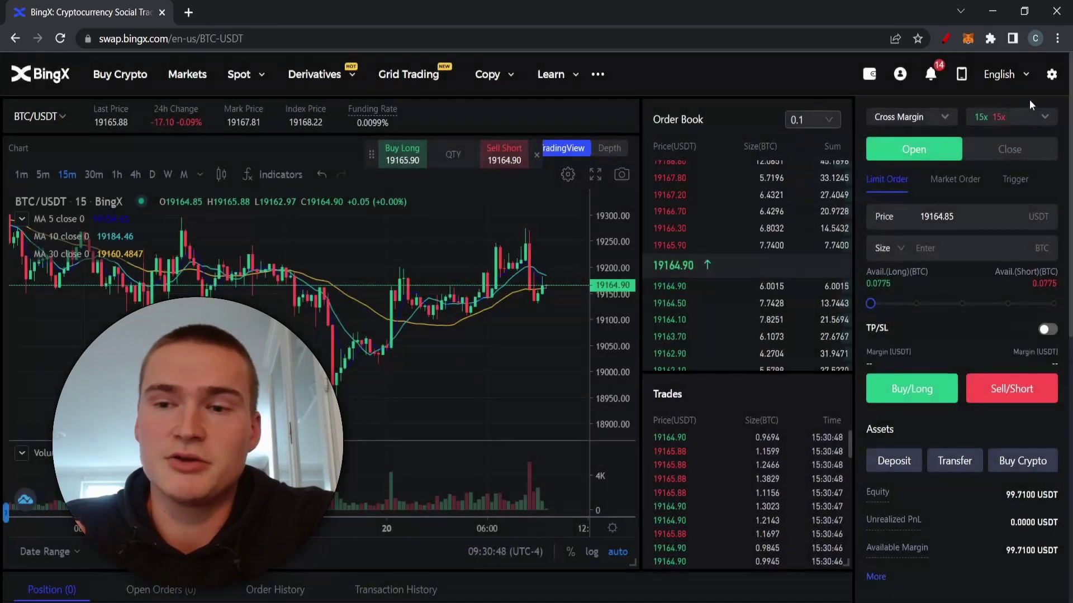
pyautogui.click(1022, 115)
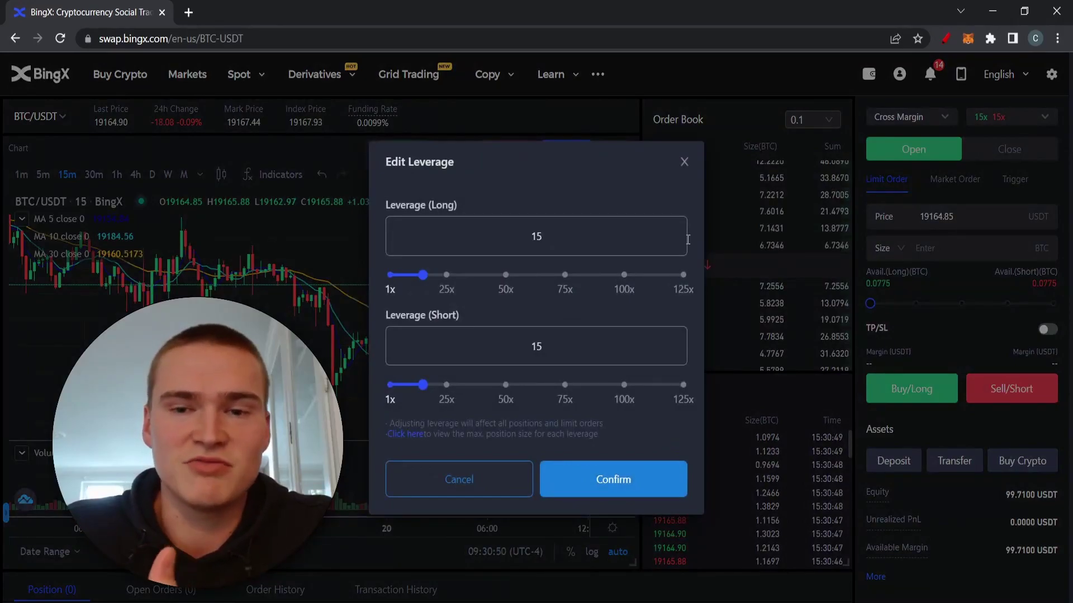
pyautogui.click(685, 162)
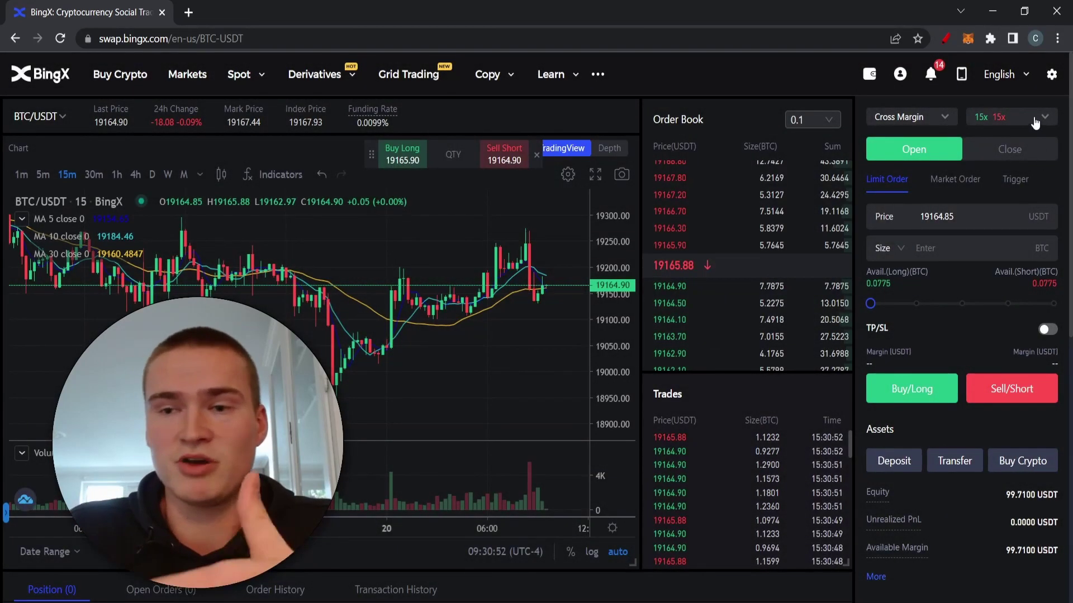
pyautogui.click(1022, 116)
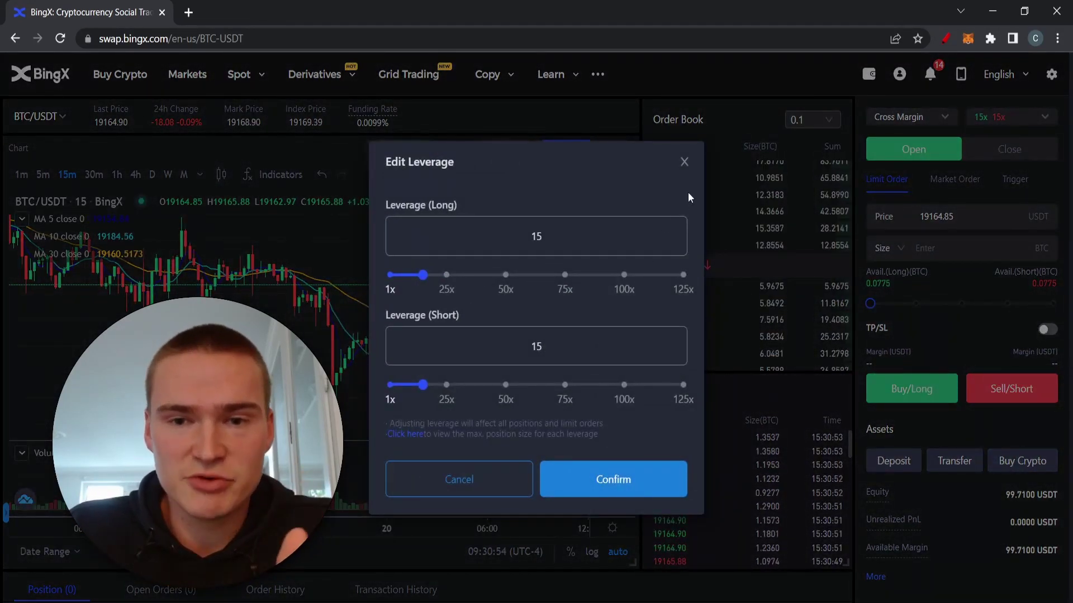
pyautogui.click(685, 162)
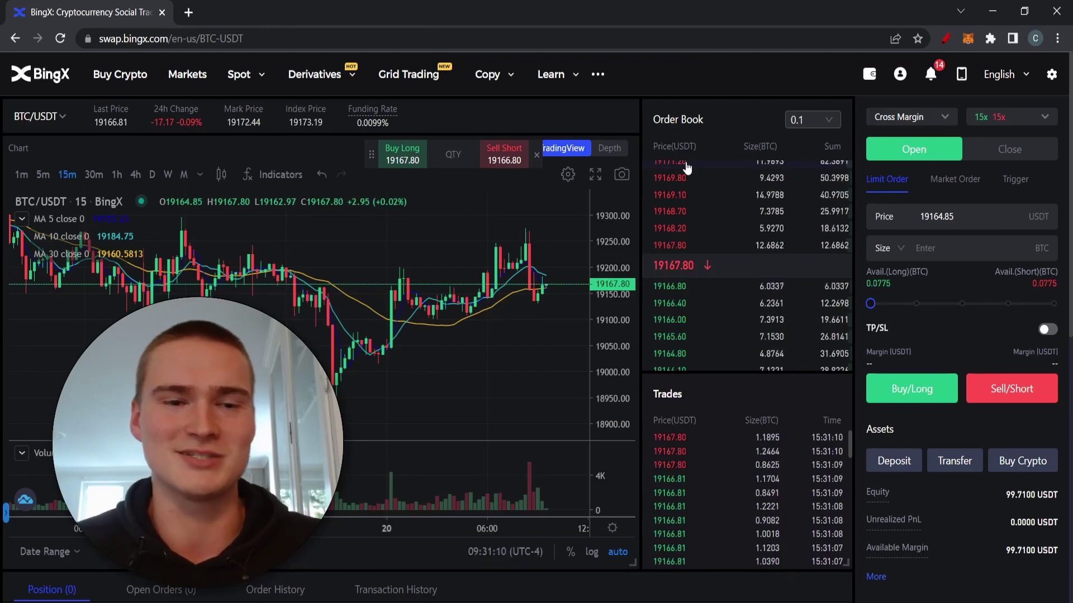
pyautogui.click(927, 117)
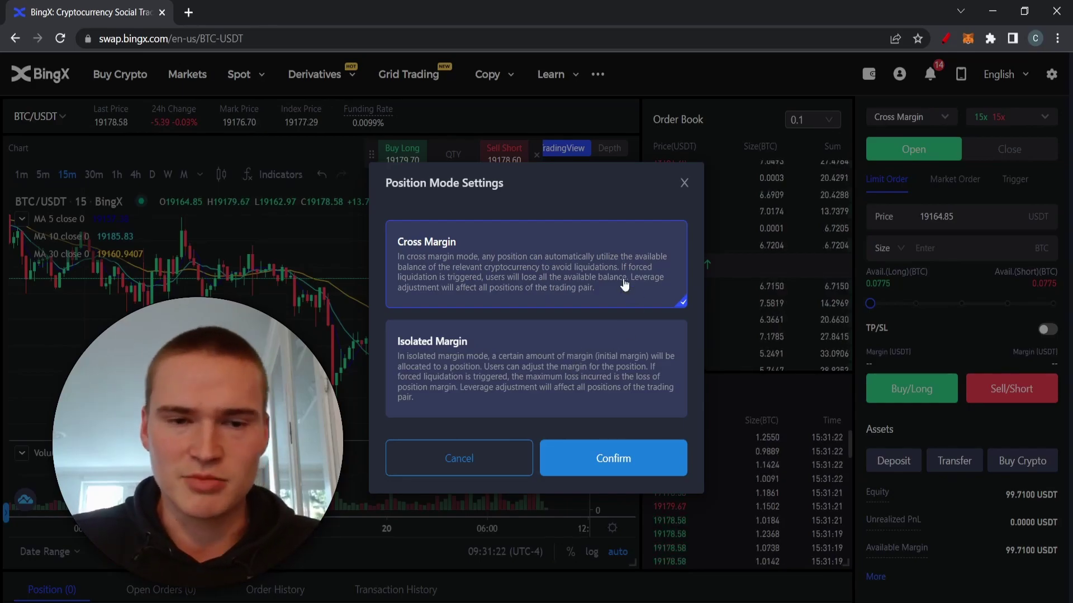
pyautogui.click(684, 183)
# Step: Set both the long and the short leverage to 20x
pyautogui.click(978, 120)
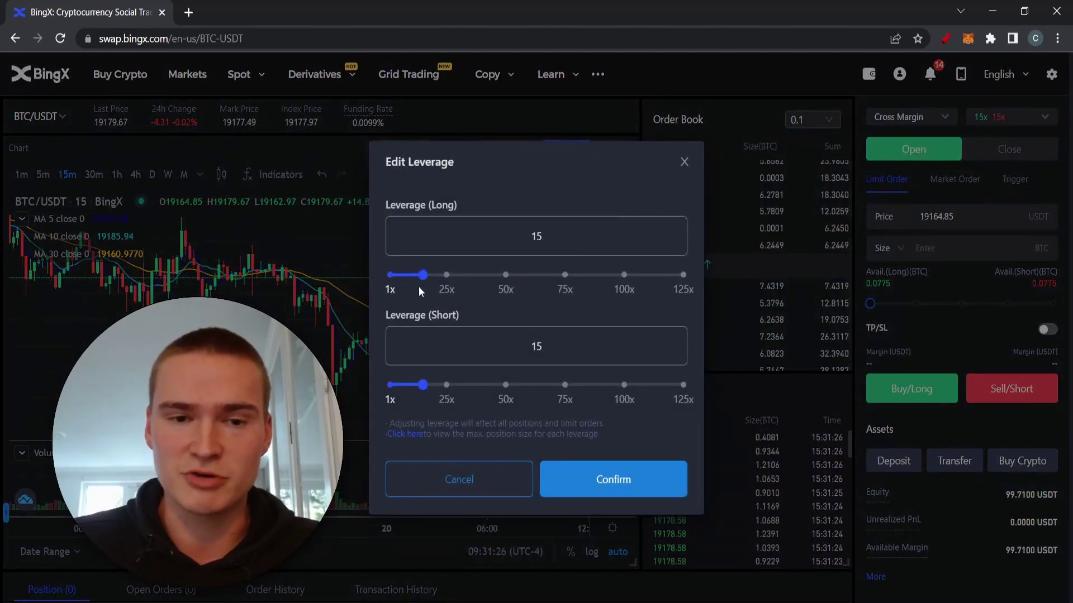
pyautogui.moveTo(433, 284)
pyautogui.mouseDown()
pyautogui.moveTo(705, 283)
pyautogui.moveTo(600, 265)
pyautogui.moveTo(696, 263)
pyautogui.moveTo(420, 277)
pyautogui.moveTo(434, 278)
pyautogui.mouseUp()
pyautogui.click(428, 389)
pyautogui.moveTo(429, 389); pyautogui.dragTo(436, 364)
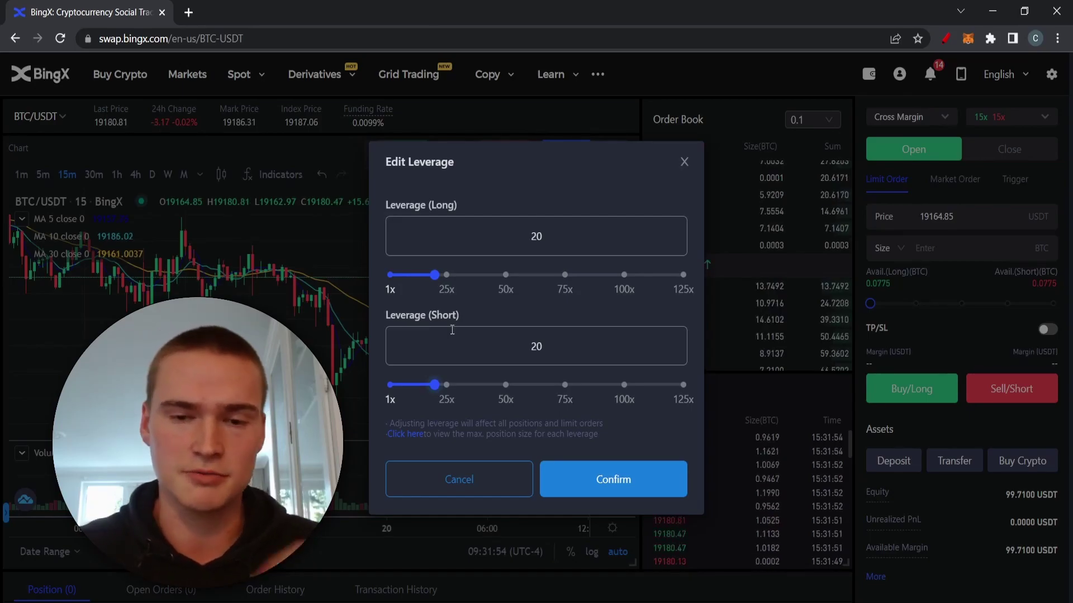
pyautogui.click(614, 480)
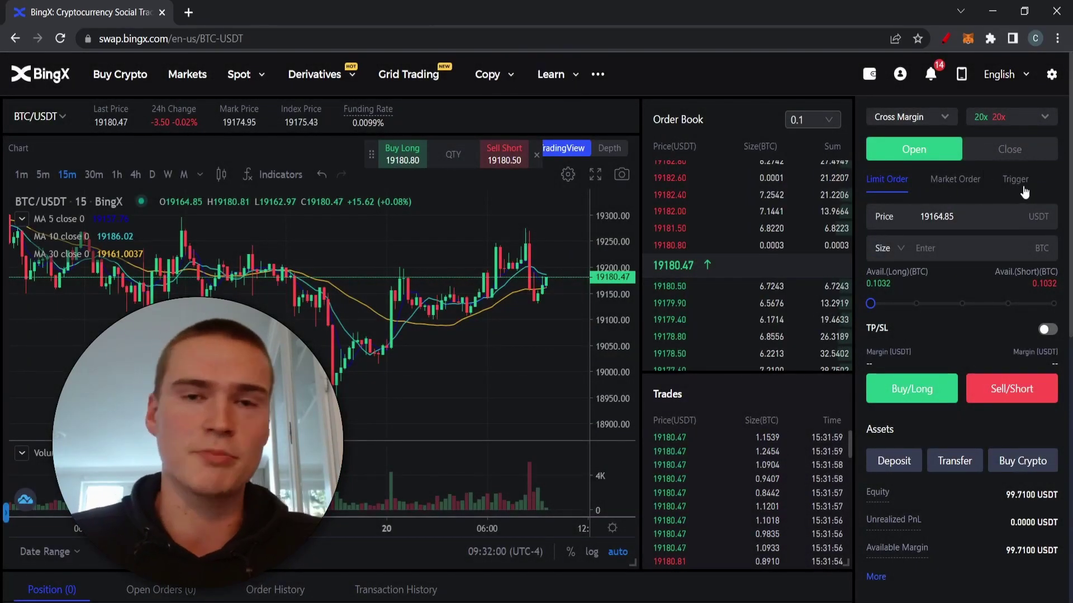
# Step: Set the limit order's price to 19000 USDT
pyautogui.click(953, 187)
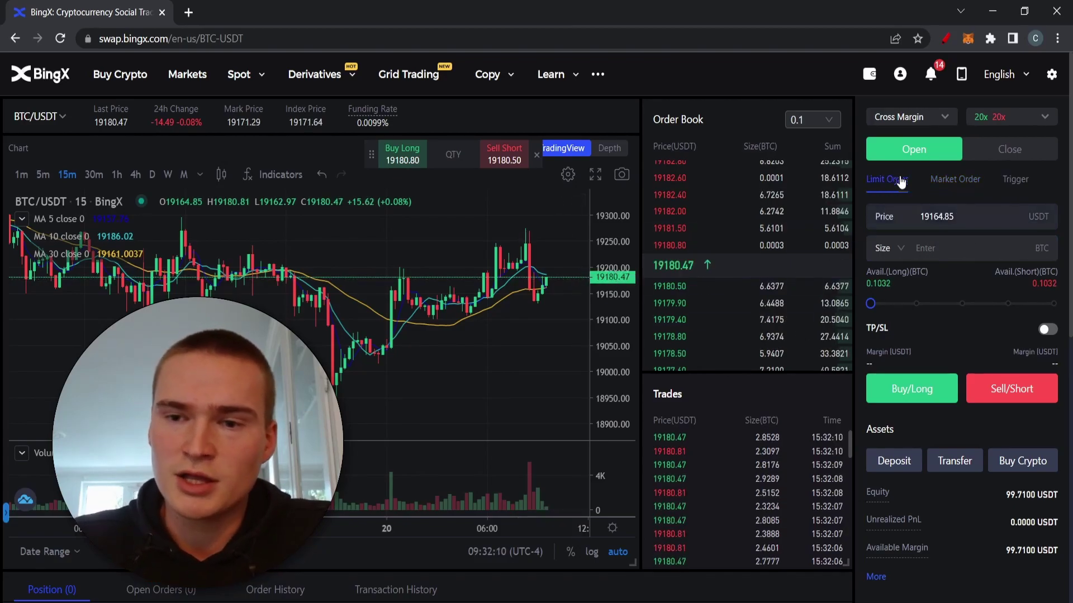
pyautogui.click(877, 214)
pyautogui.write('19000')
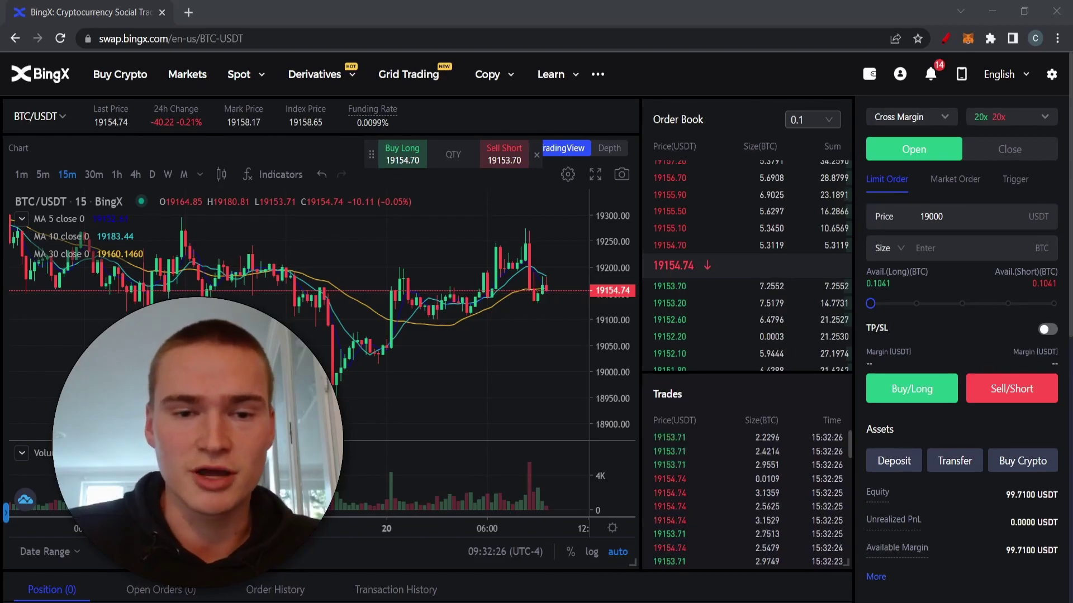
pyautogui.click(806, 257)
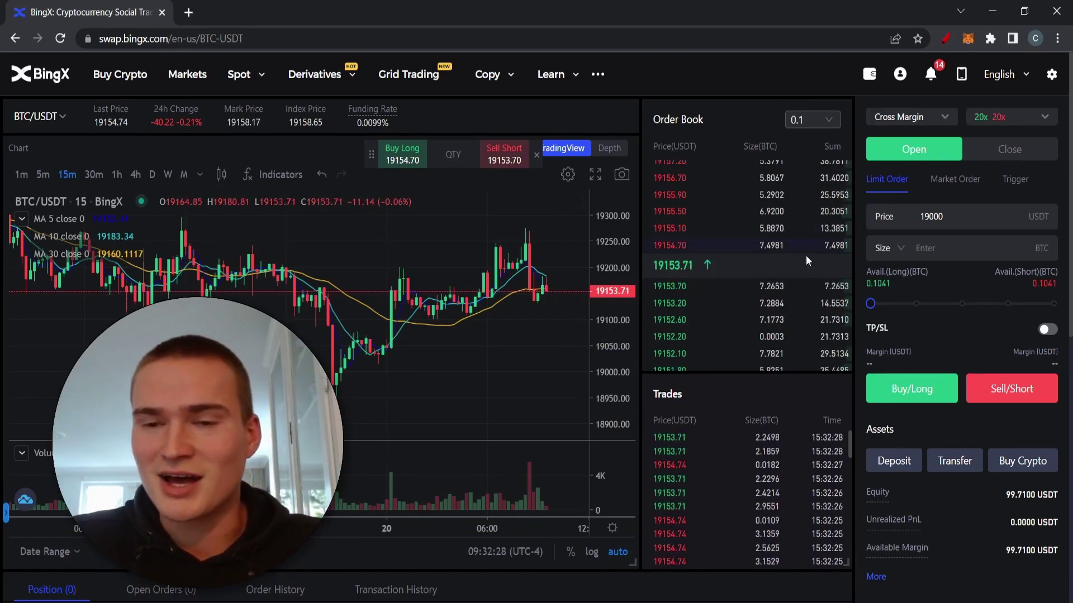
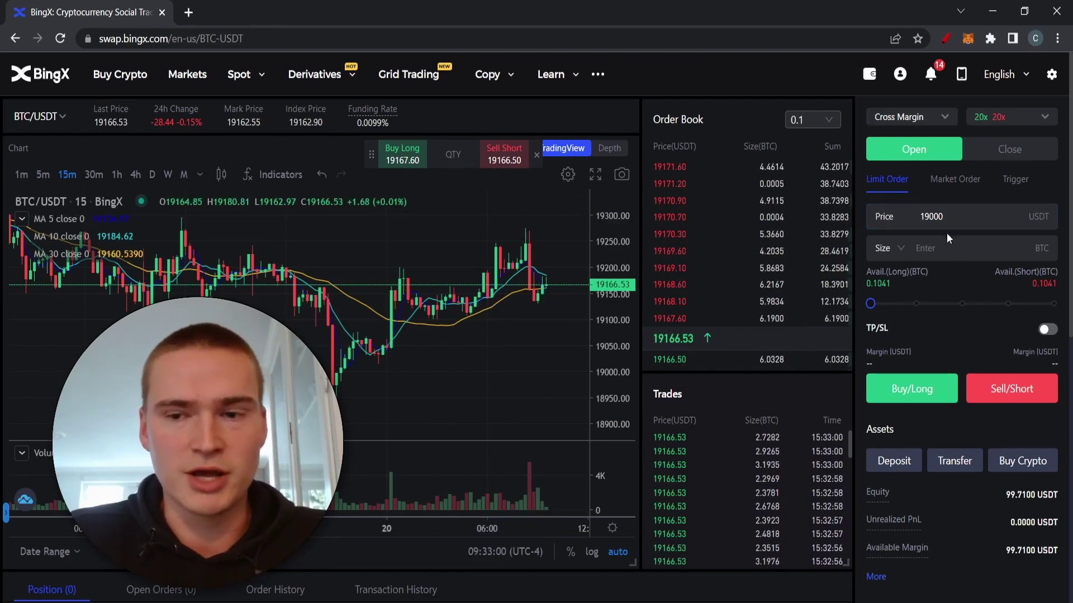
# Step: Switch the limit order's amount entry to Value and set it to 100 USDT
pyautogui.click(894, 249)
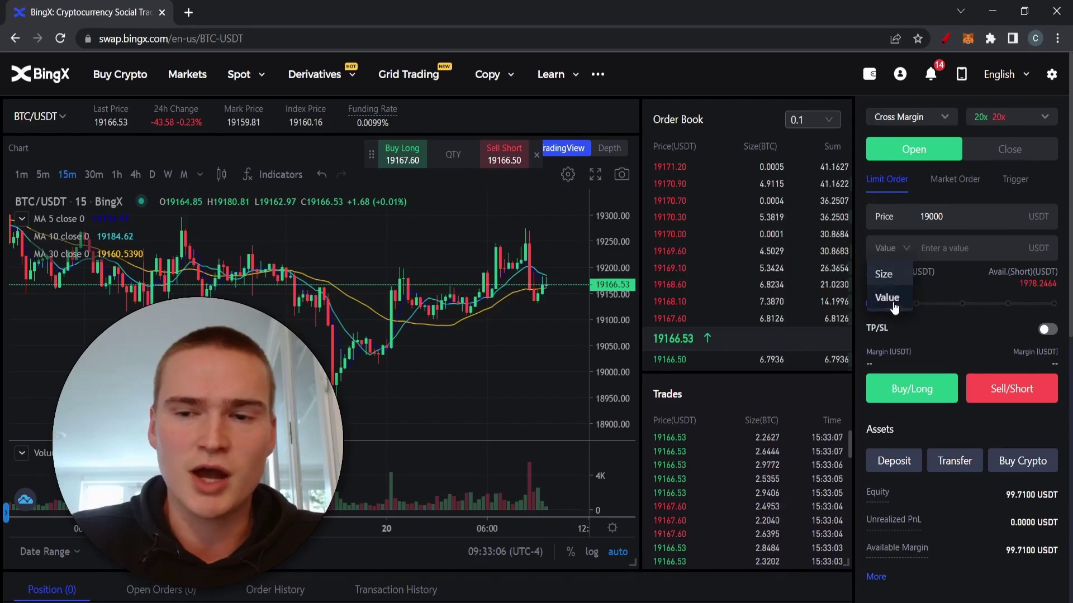
pyautogui.click(894, 307)
pyautogui.scroll(-3, 989, 446)
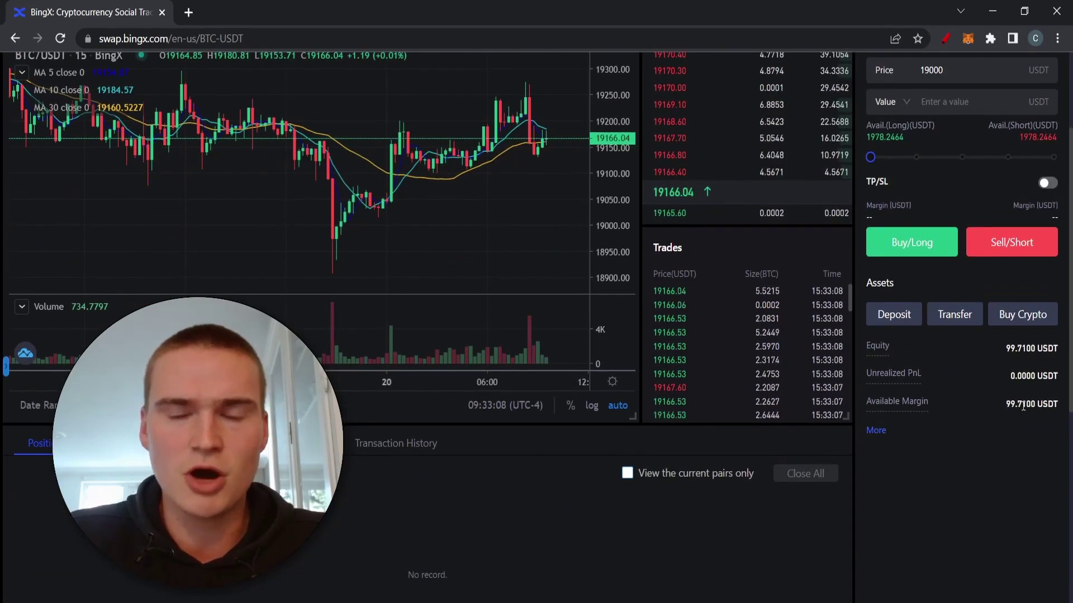
pyautogui.scroll(3, 1021, 407)
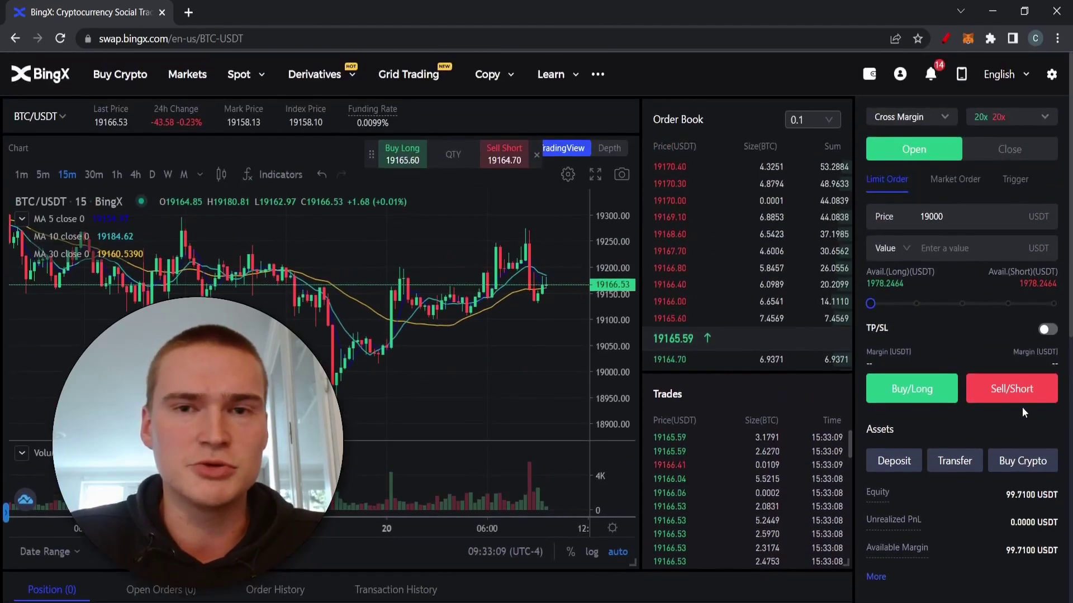
pyautogui.click(953, 249)
pyautogui.write('100')
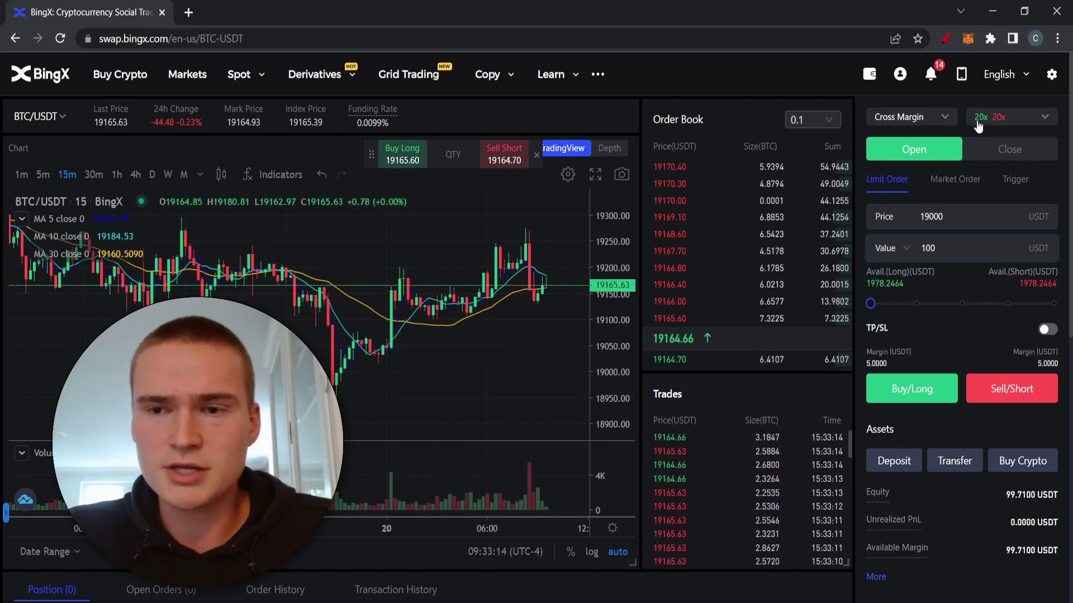
pyautogui.doubleClick(948, 248)
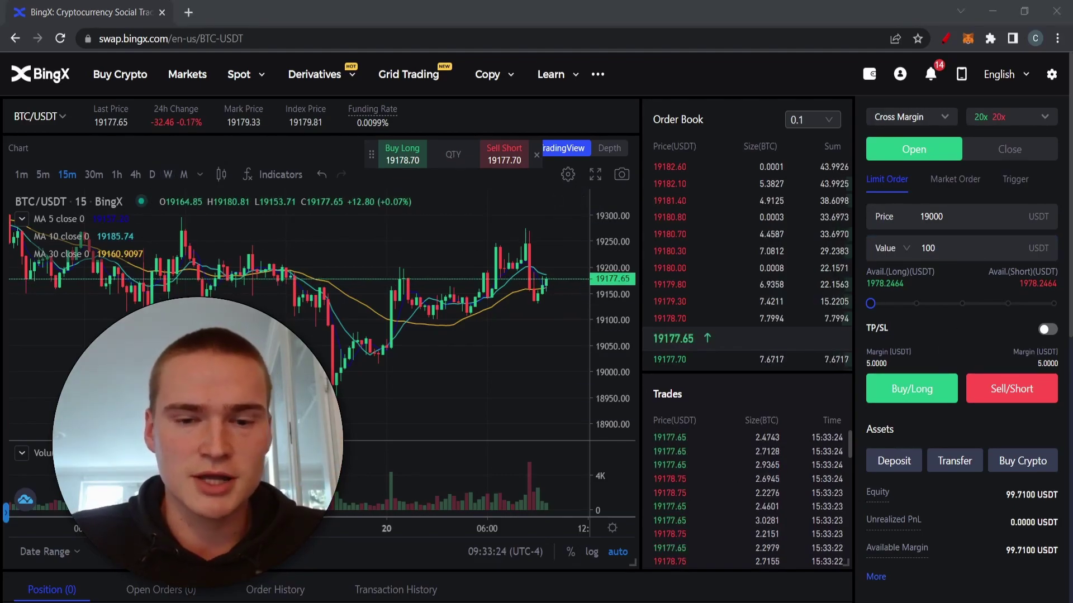
pyautogui.click(419, 229)
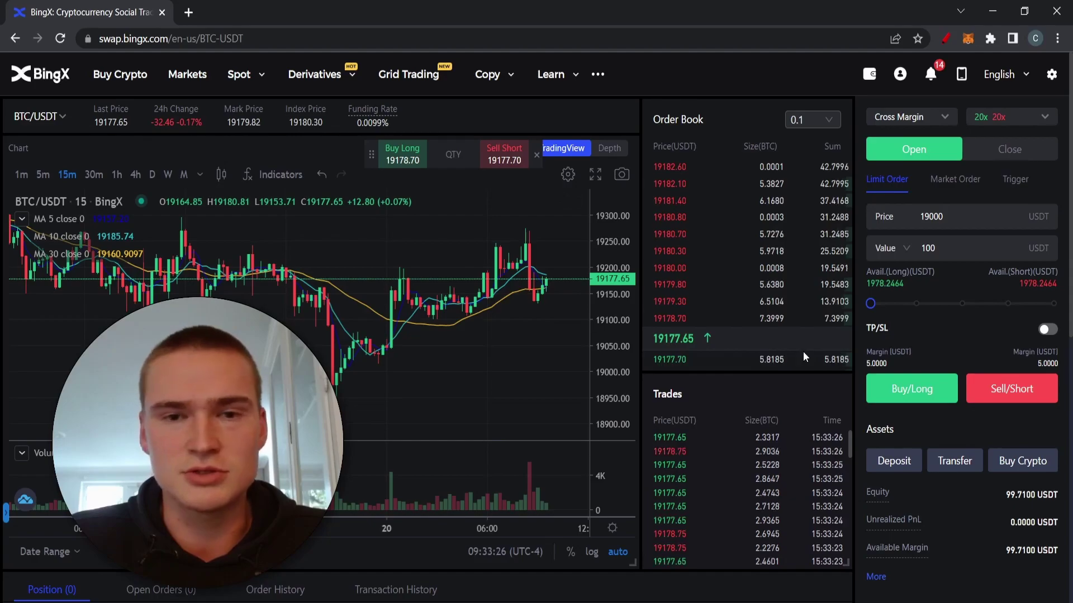
pyautogui.click(922, 248)
pyautogui.doubleClick(922, 248)
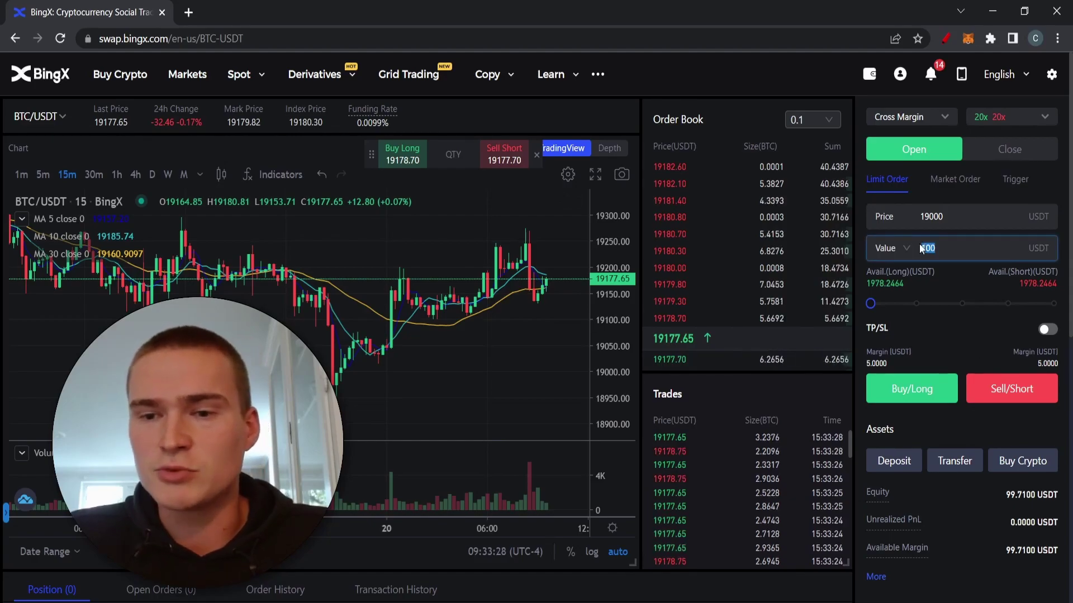
pyautogui.write('100')
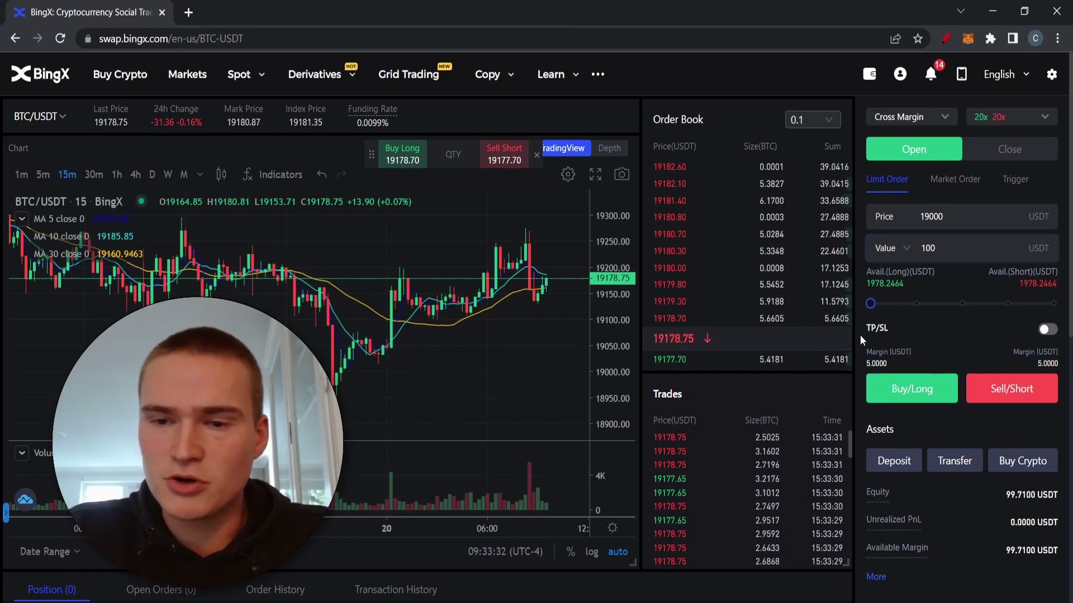
pyautogui.click(882, 328)
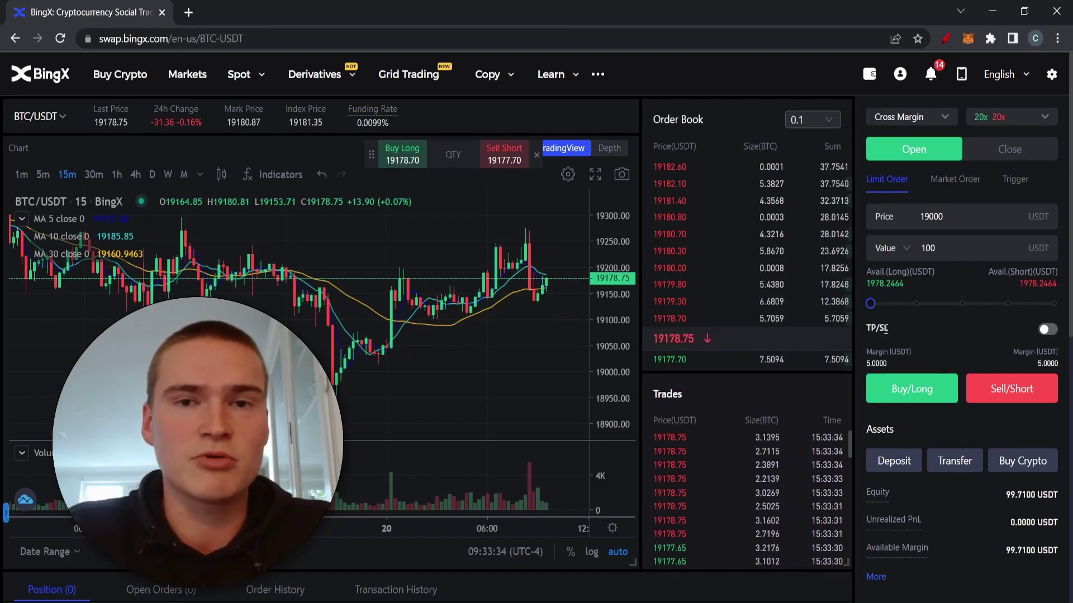
# Step: Enable TP/SL for the long limit order and set its take profit price to 19250 USDT
pyautogui.click(1044, 330)
pyautogui.scroll(-2, 1005, 332)
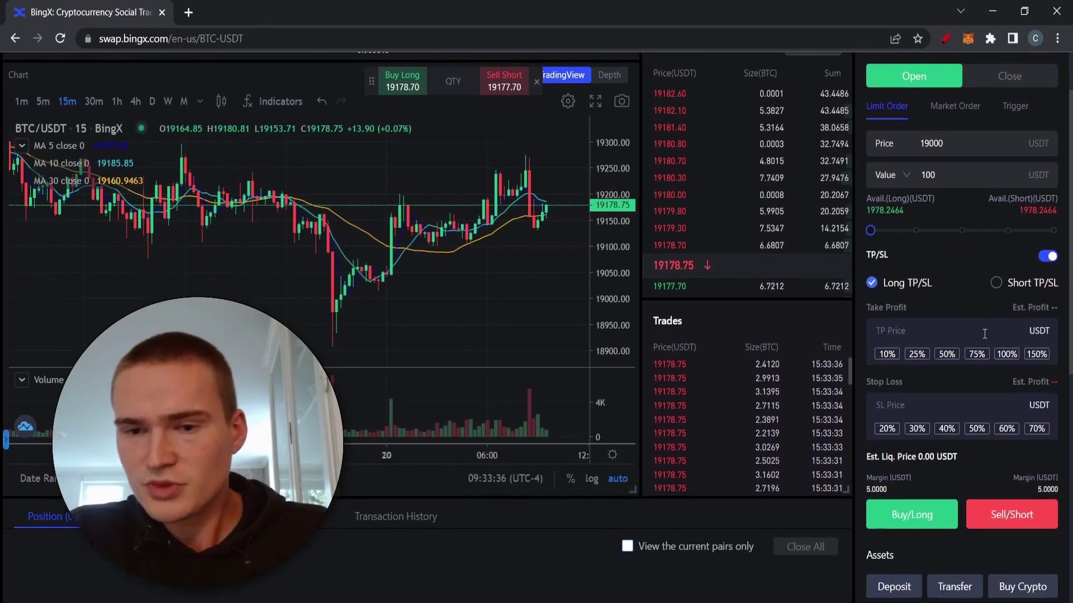
pyautogui.click(925, 330)
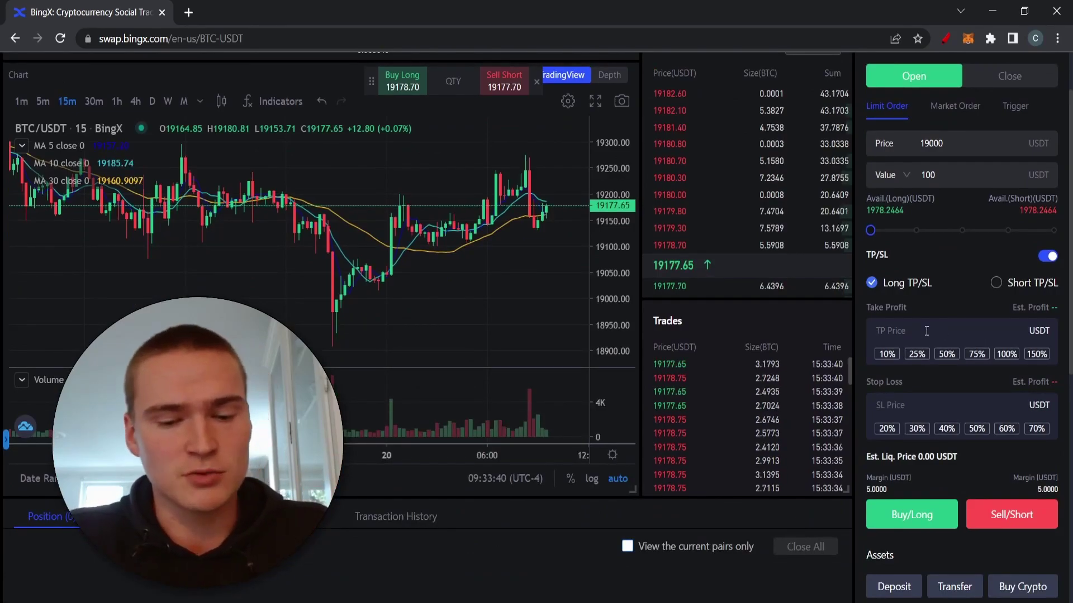
pyautogui.write('19250')
pyautogui.scroll(2, 894, 313)
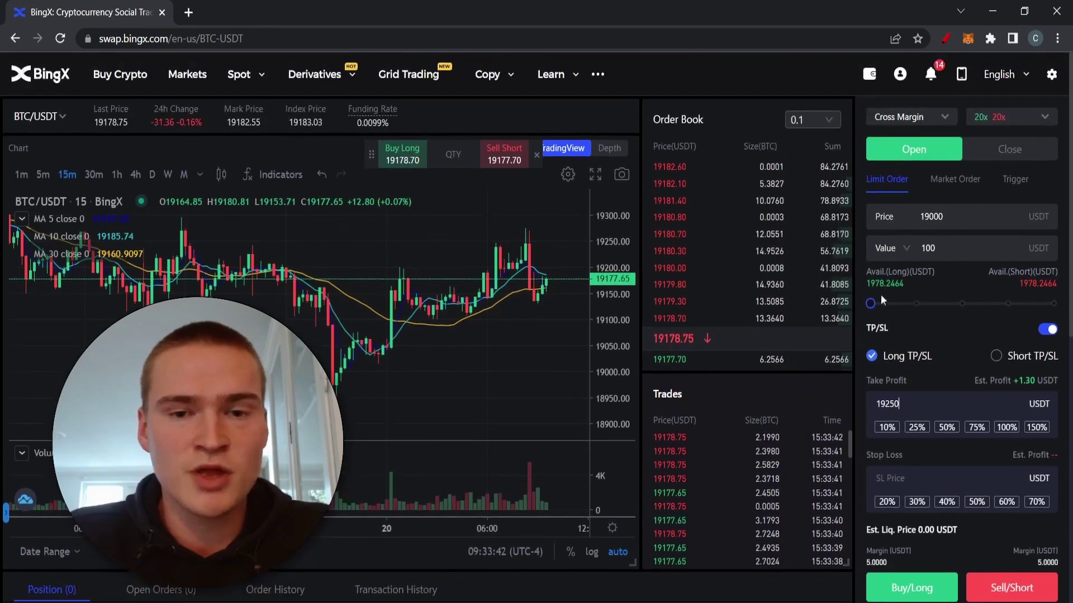
pyautogui.click(972, 215)
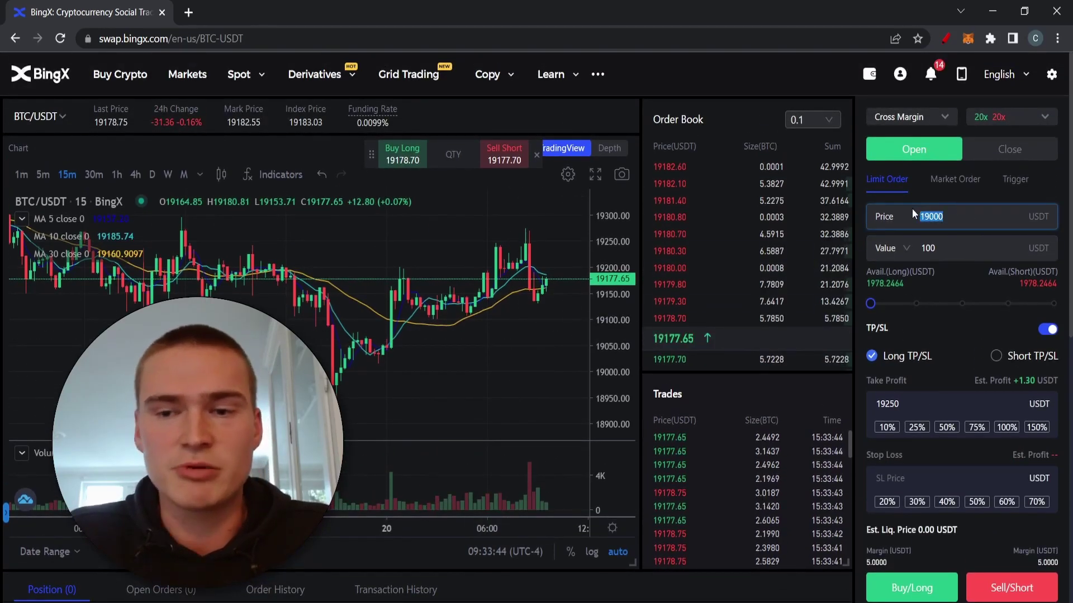
pyautogui.click(970, 214)
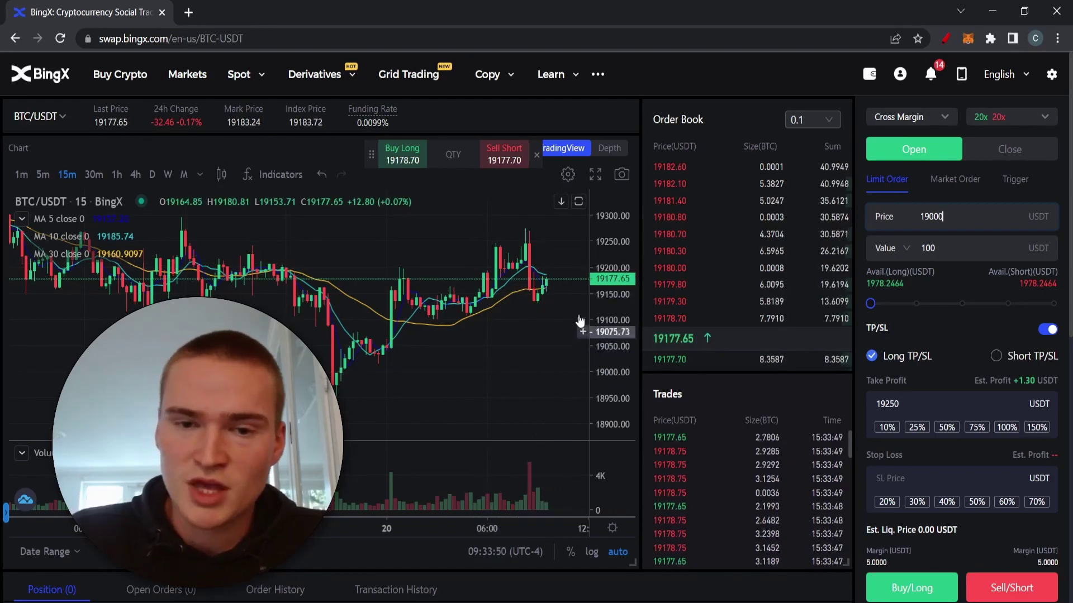
pyautogui.doubleClick(921, 400)
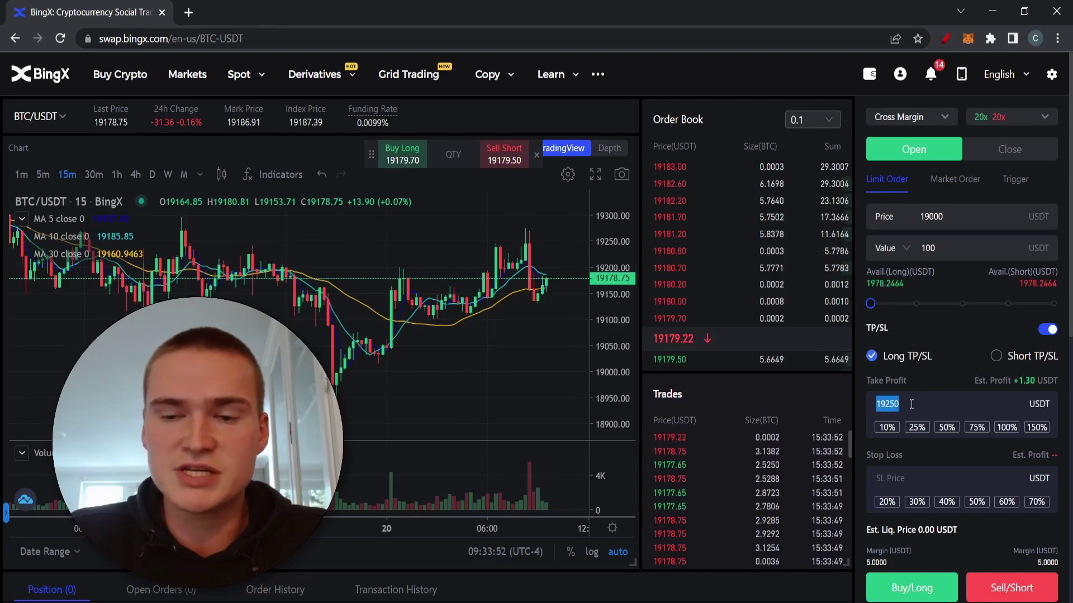
pyautogui.click(926, 402)
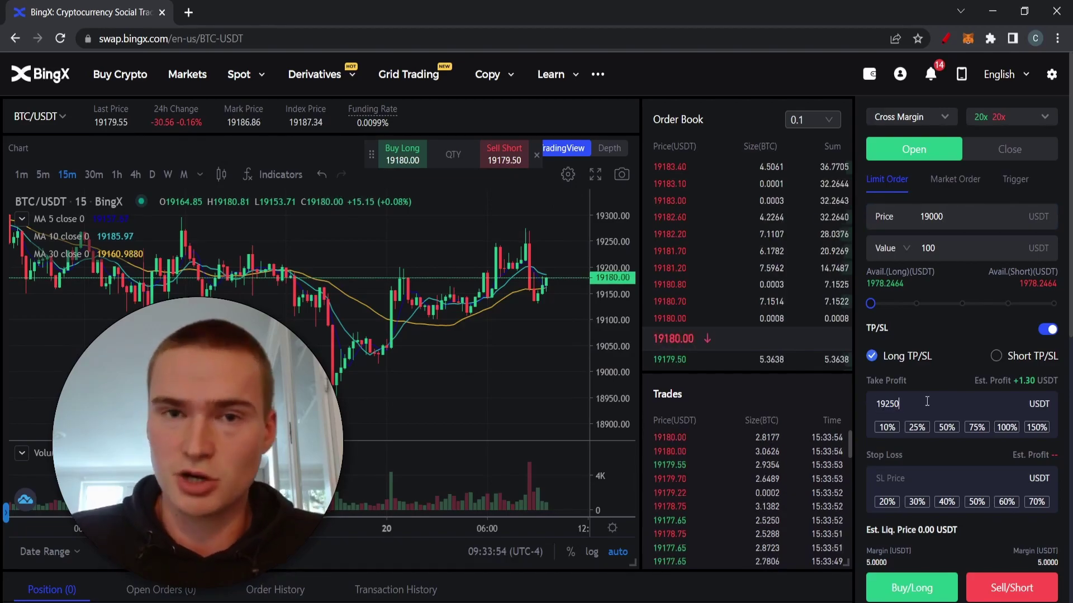
# Step: Set the long order's stop loss price to 18800 USDT
pyautogui.scroll(-1, 928, 401)
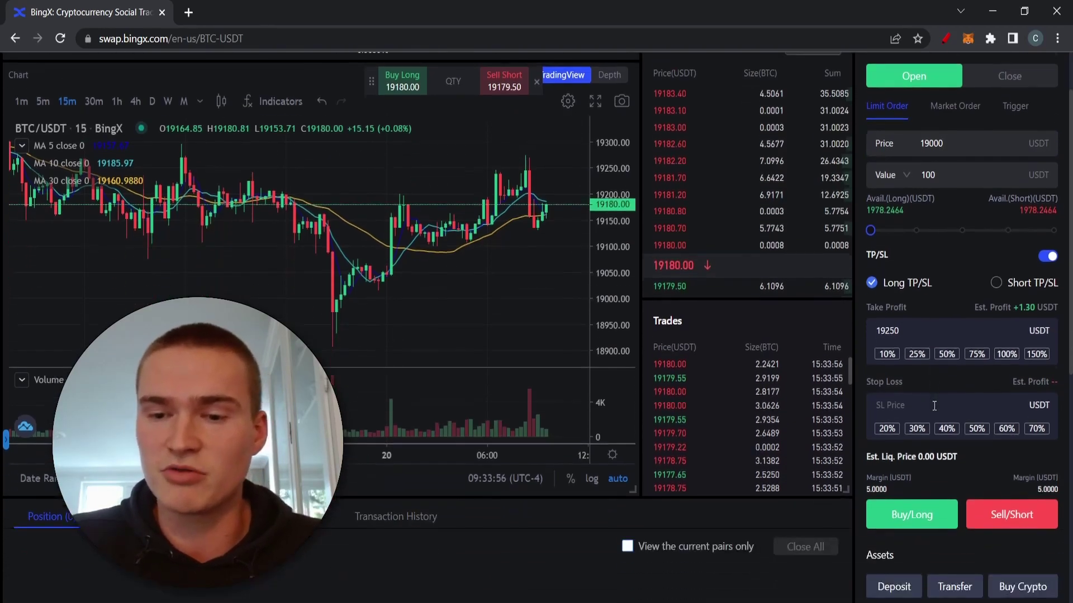
pyautogui.click(929, 407)
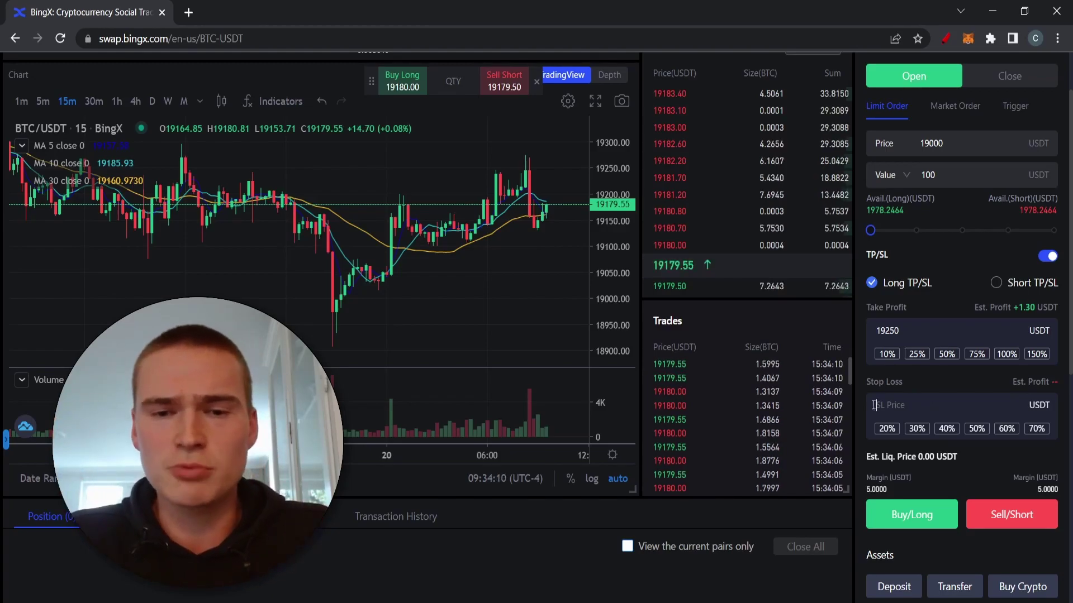
pyautogui.write('188')
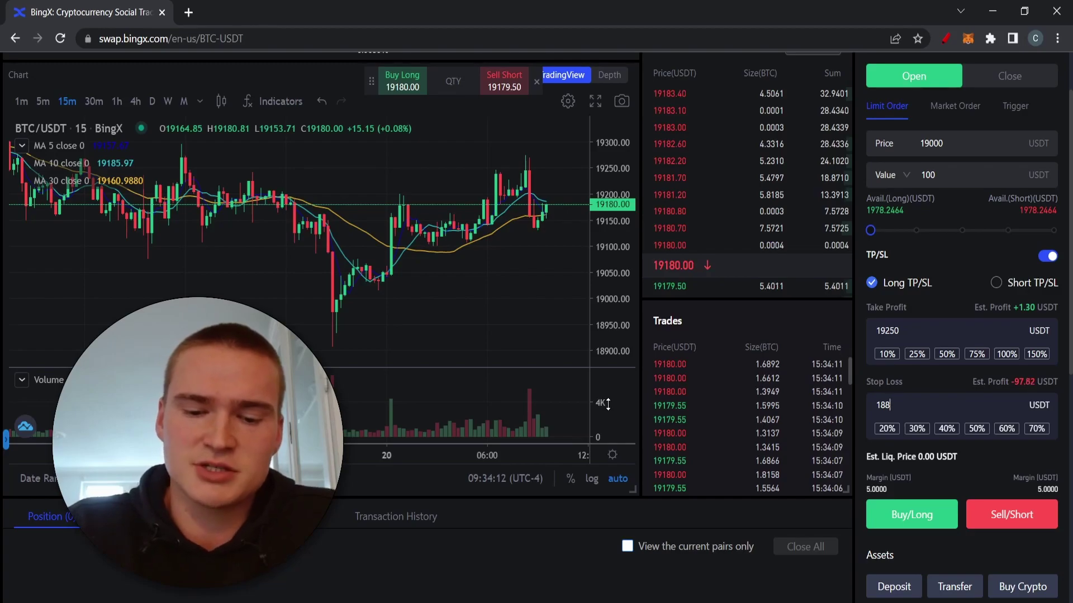
pyautogui.write('00')
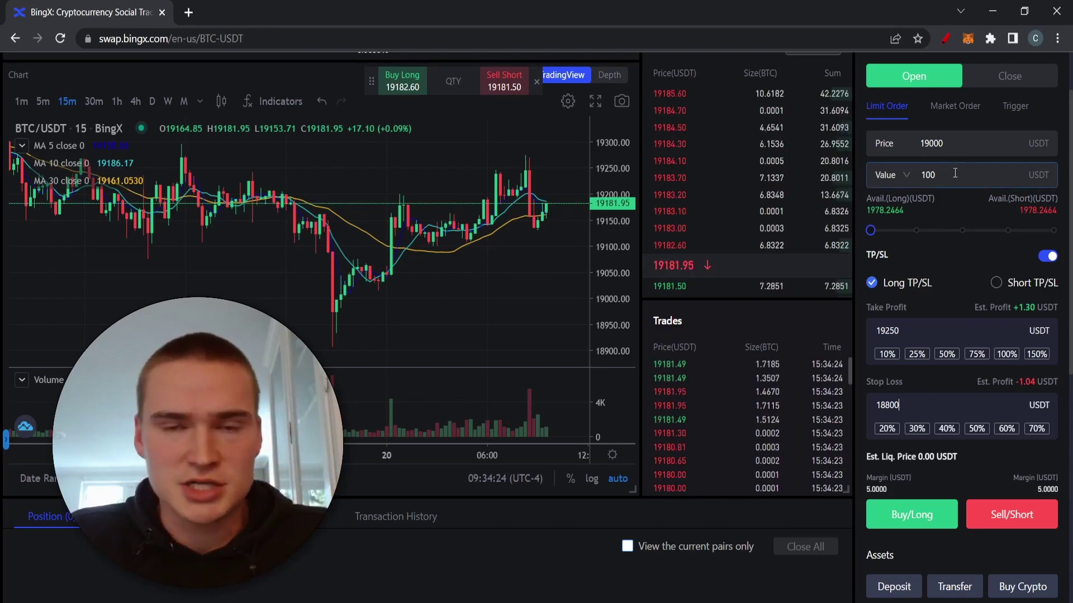
# Step: Examine the stop loss's estimated profit, the order's margin and the account's available margin
pyautogui.click(971, 401)
pyautogui.scroll(-1, 970, 391)
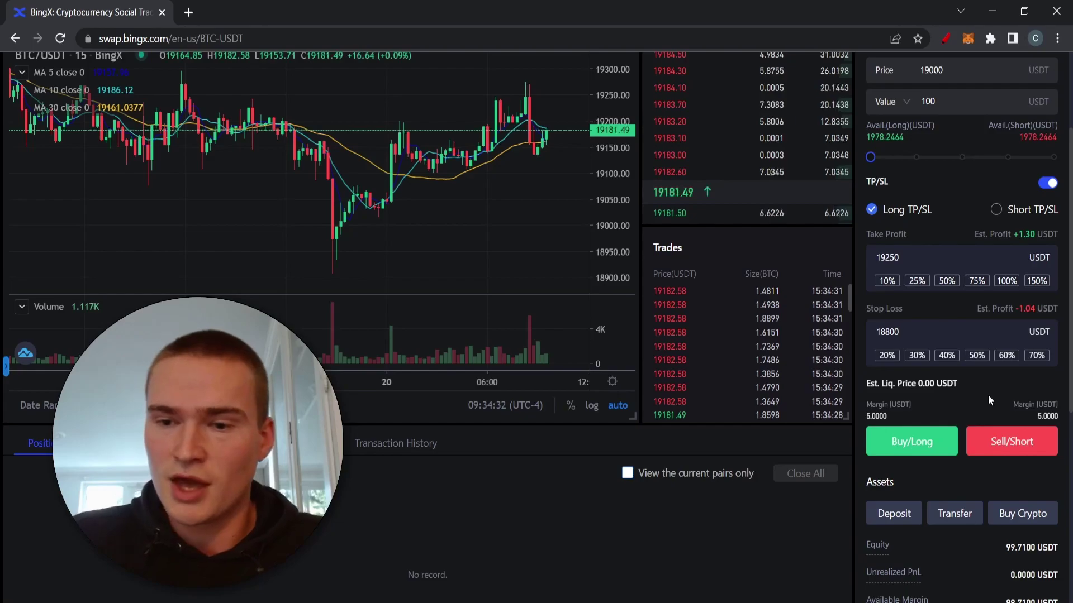
pyautogui.scroll(1, 987, 394)
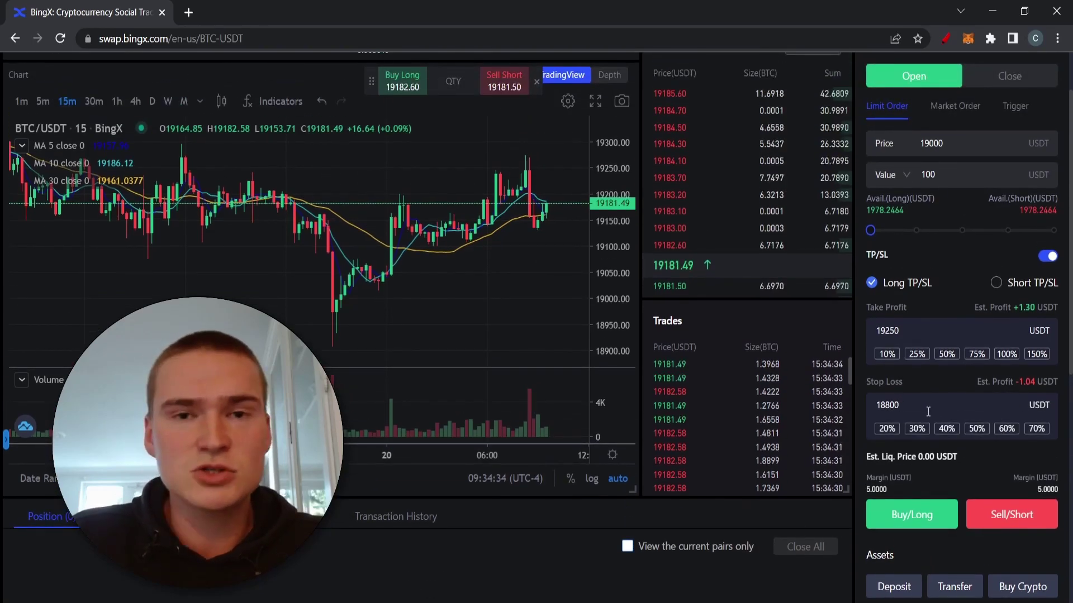
pyautogui.moveTo(1018, 382); pyautogui.dragTo(1034, 382)
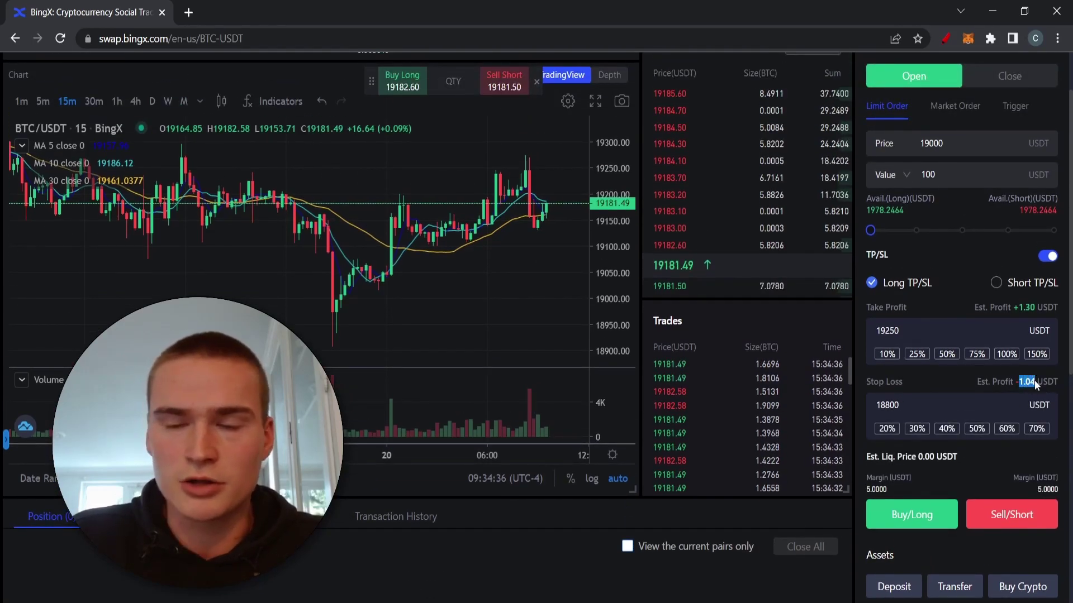
pyautogui.scroll(-3, 1028, 425)
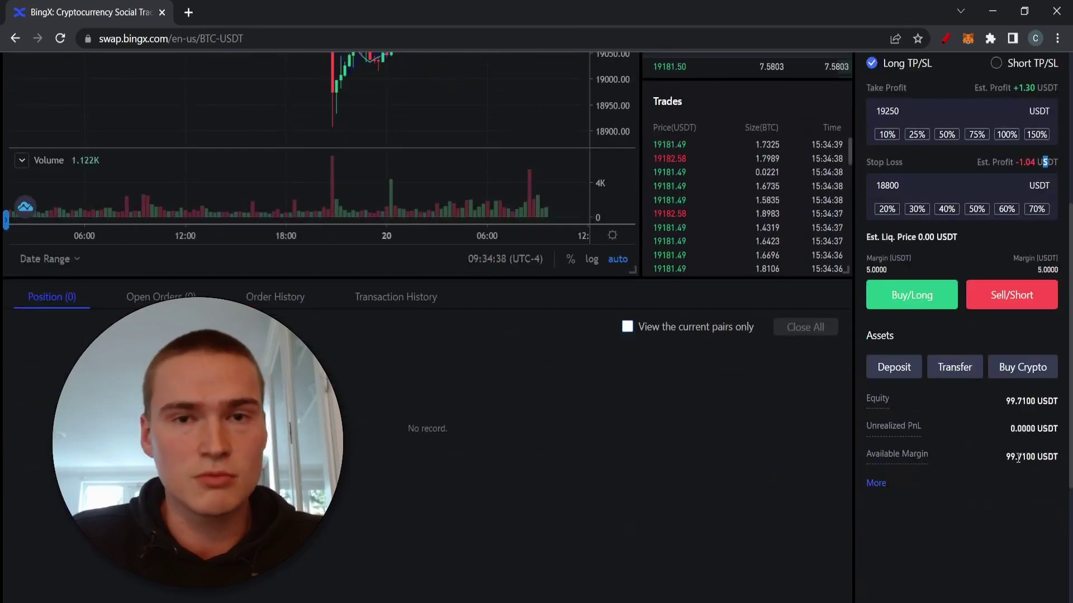
pyautogui.scroll(2, 1017, 457)
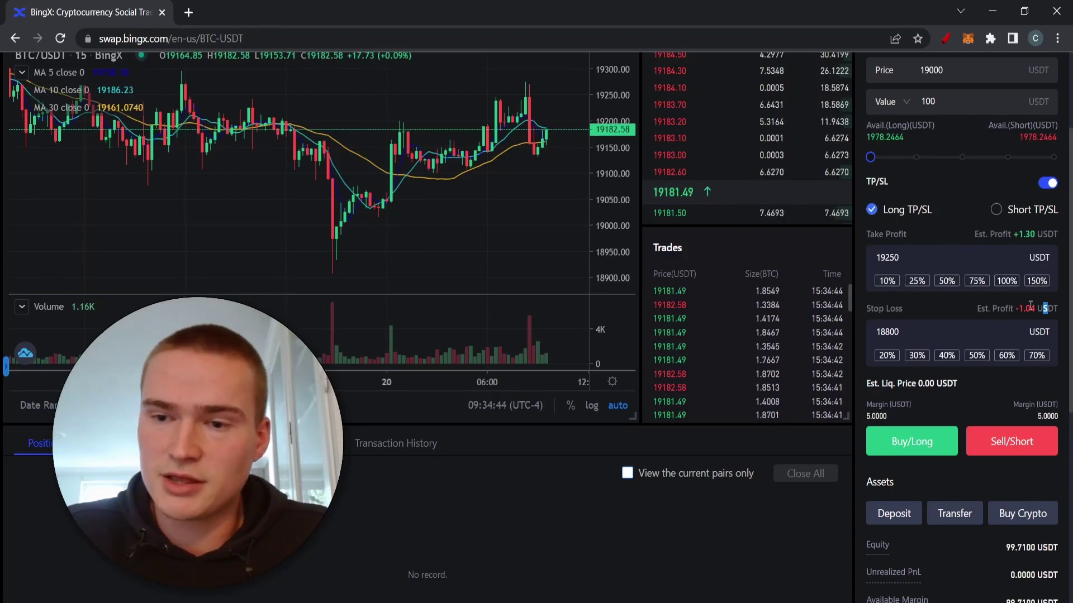
pyautogui.scroll(2, 1030, 311)
pyautogui.scroll(1, 1030, 311)
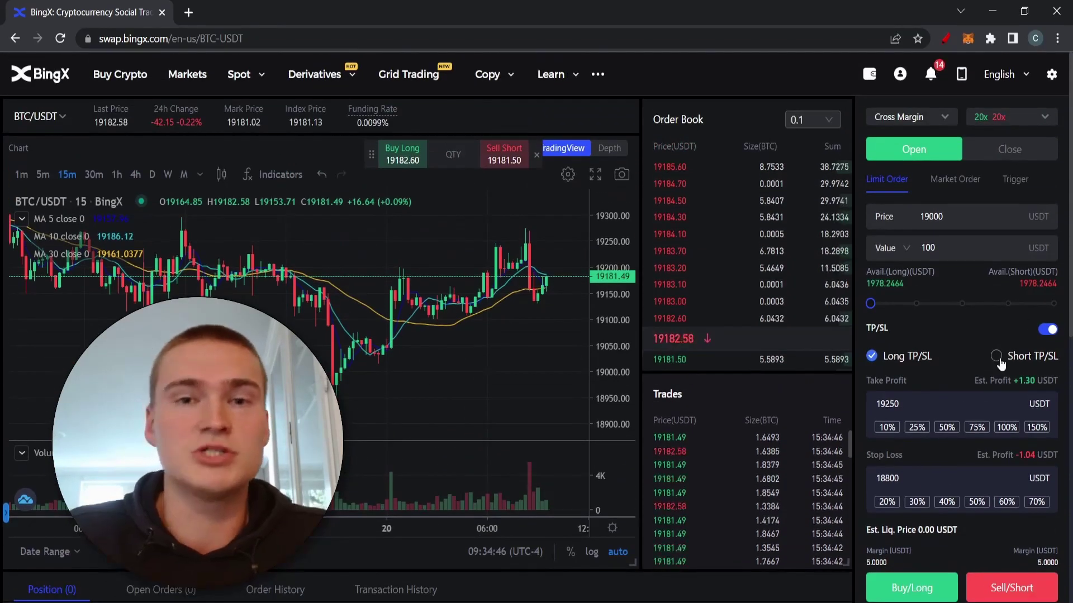
# Step: Set the limit order's value to 200 USDT
pyautogui.click(934, 248)
pyautogui.moveTo(933, 248); pyautogui.dragTo(919, 251)
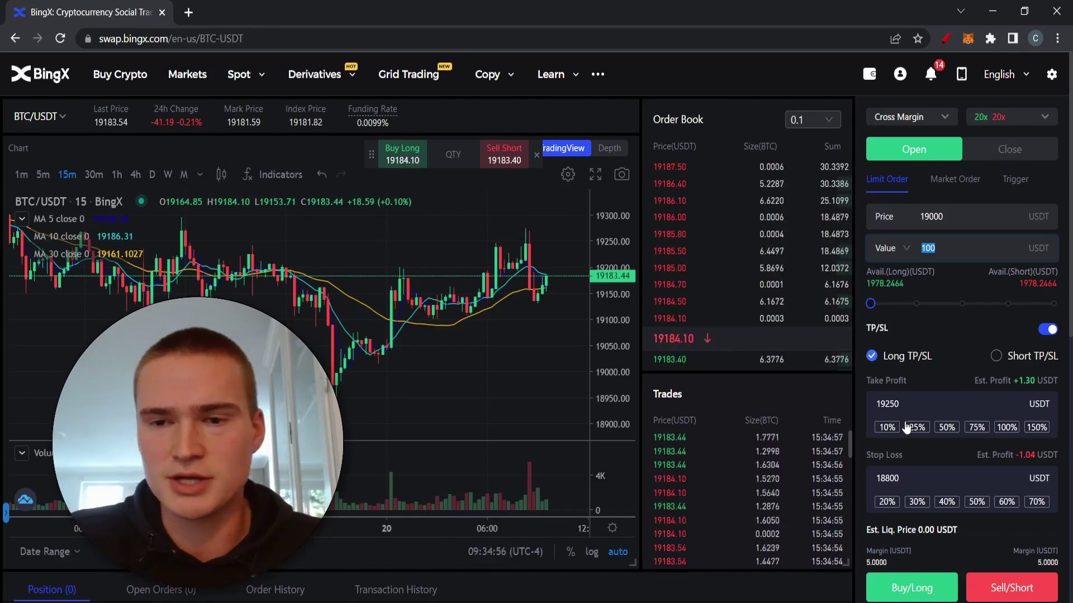
pyautogui.write('200')
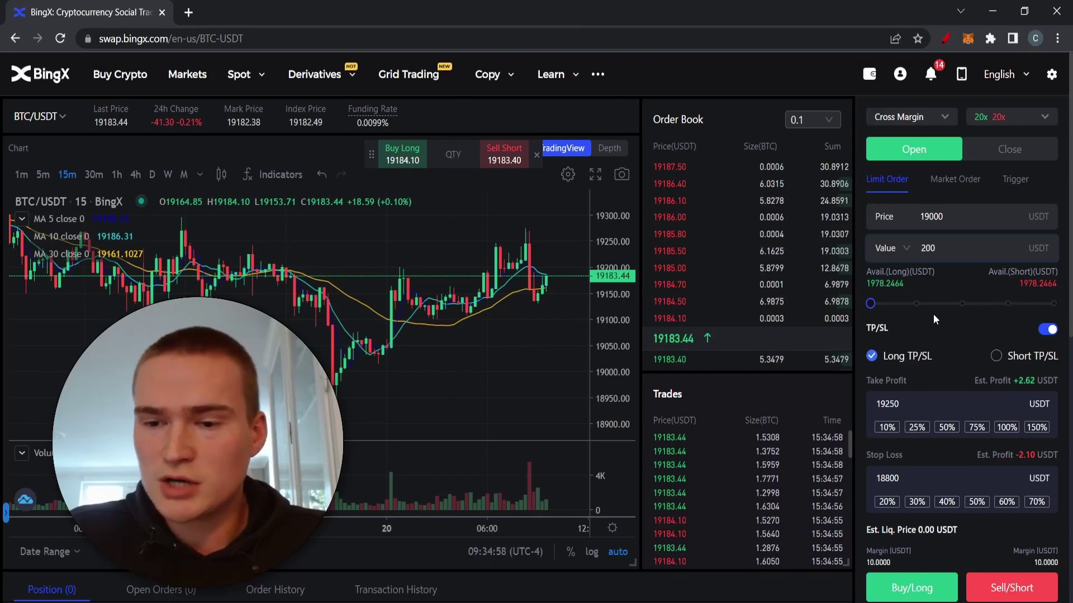
# Step: Review the order's estimated profits, estimated liquidation price and margin against its price and value
pyautogui.scroll(-1, 944, 321)
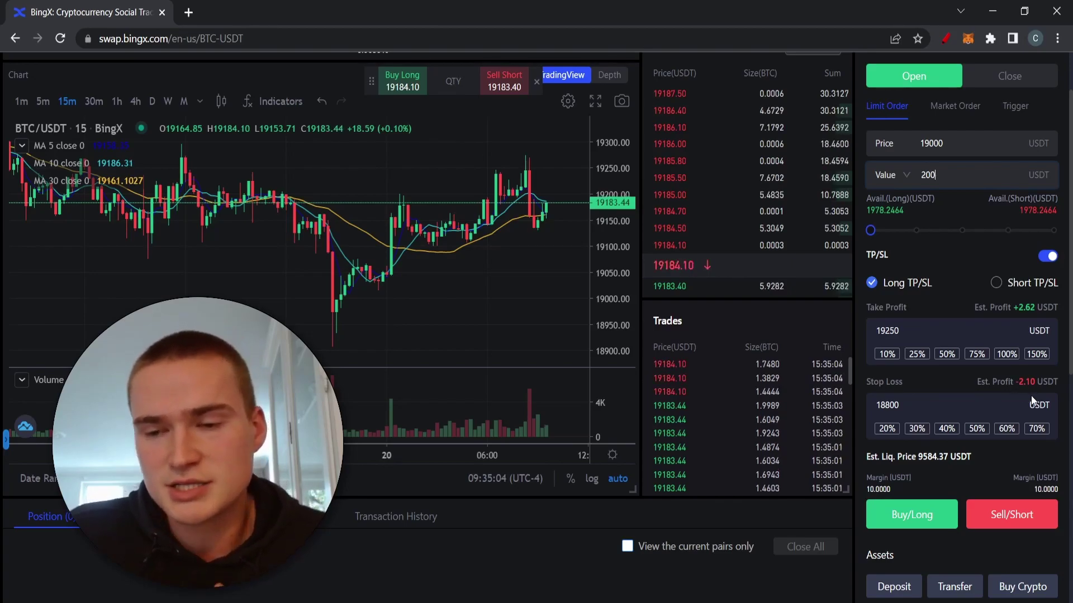
pyautogui.scroll(-2, 1011, 385)
pyautogui.scroll(2, 978, 374)
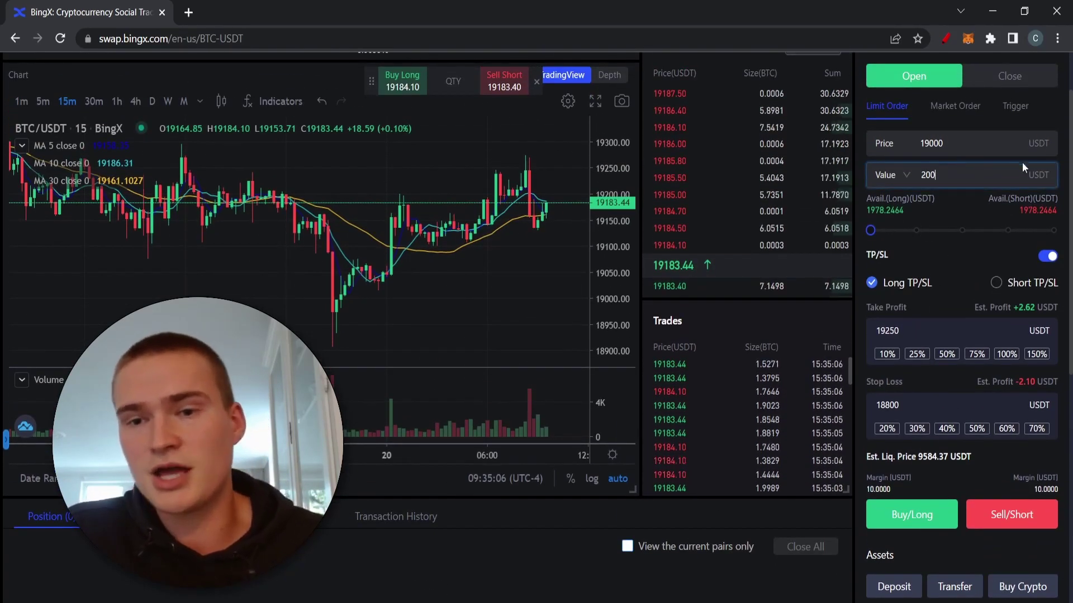
pyautogui.scroll(-3, 944, 326)
pyautogui.scroll(3, 916, 348)
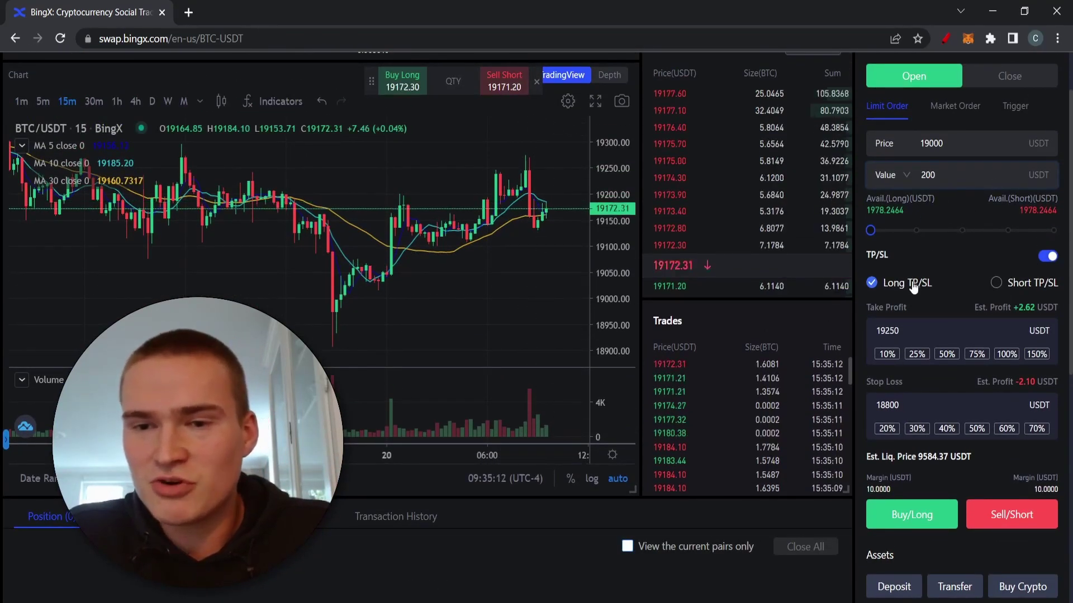
pyautogui.moveTo(920, 174); pyautogui.dragTo(936, 175)
pyautogui.click(949, 189)
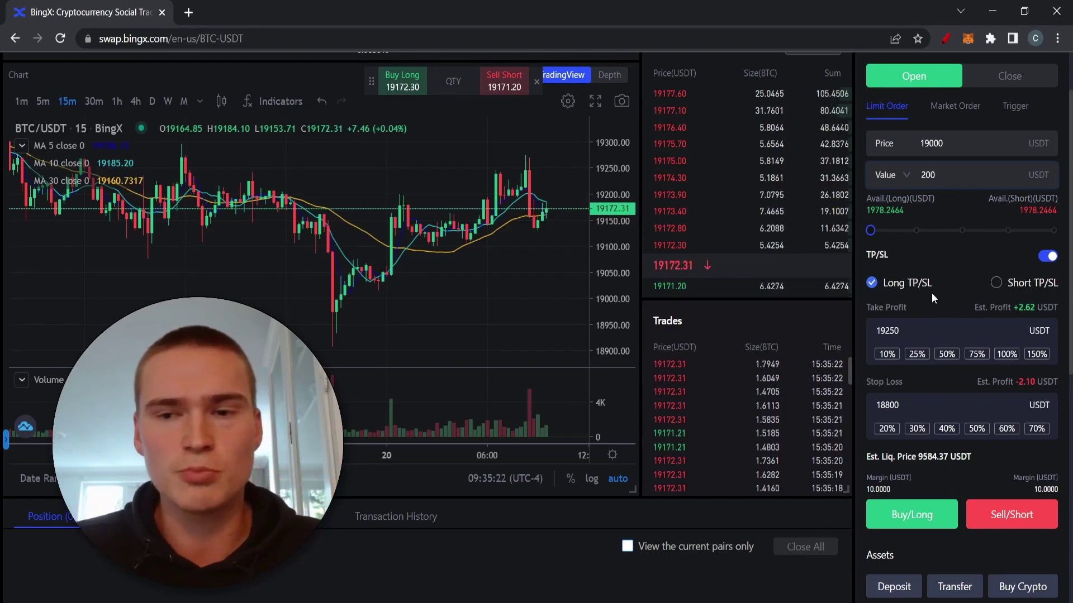
pyautogui.click(982, 139)
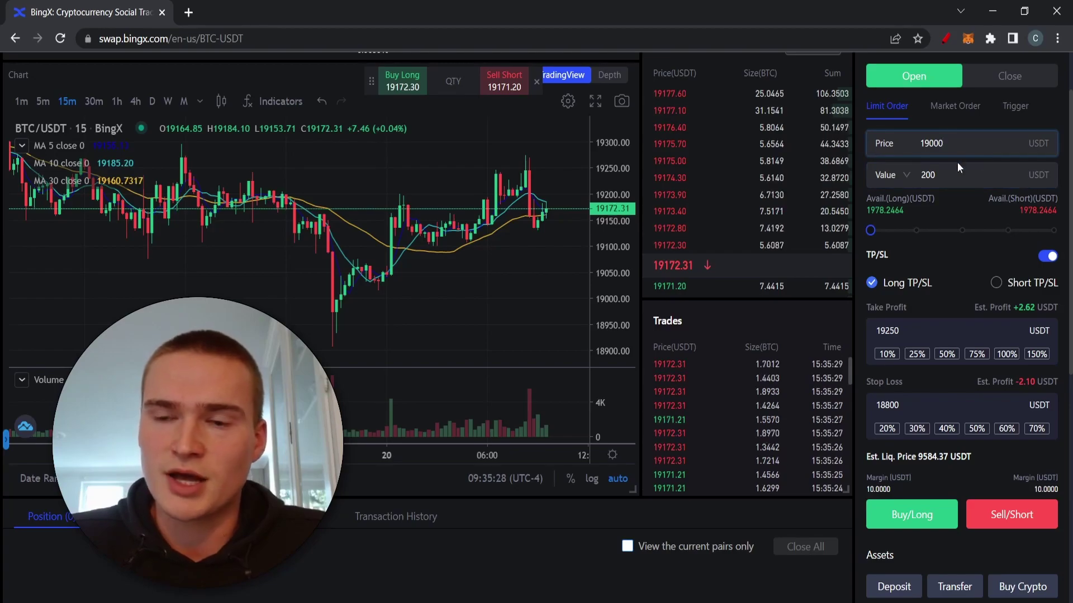
pyautogui.scroll(-1, 983, 327)
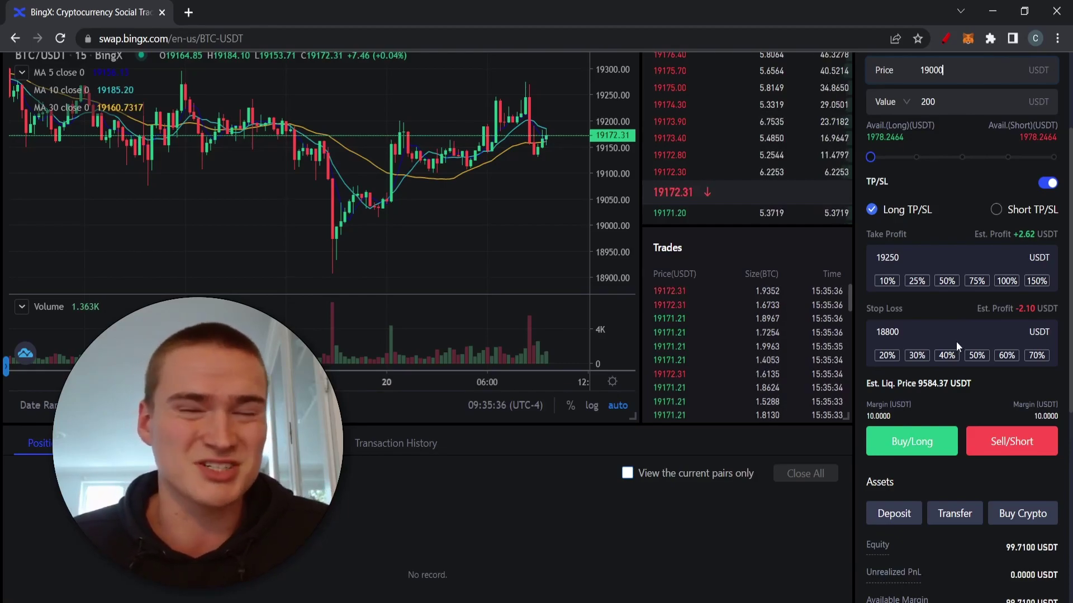
pyautogui.scroll(2, 964, 196)
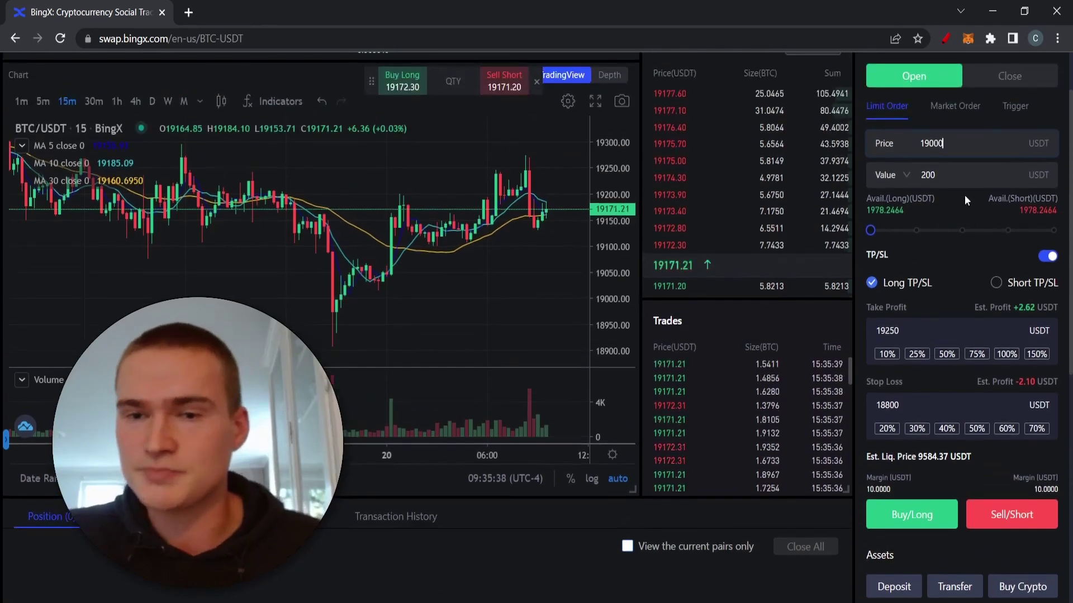
# Step: Set the limit order's value to 500 USDT
pyautogui.press('BackSpace')
pyautogui.press('BackSpace')
pyautogui.press('BackSpace')
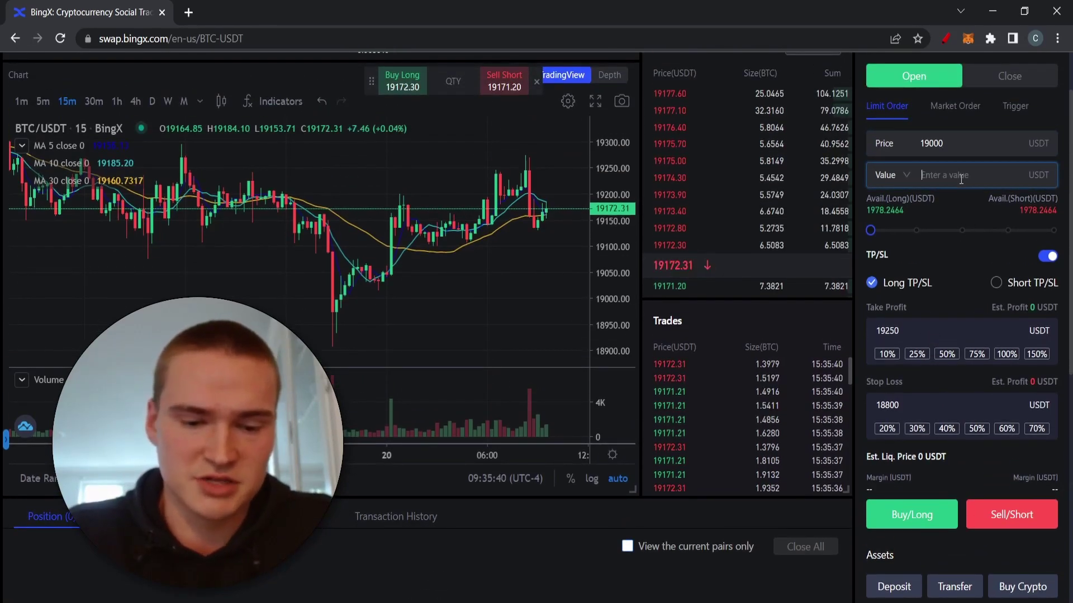
pyautogui.write('500')
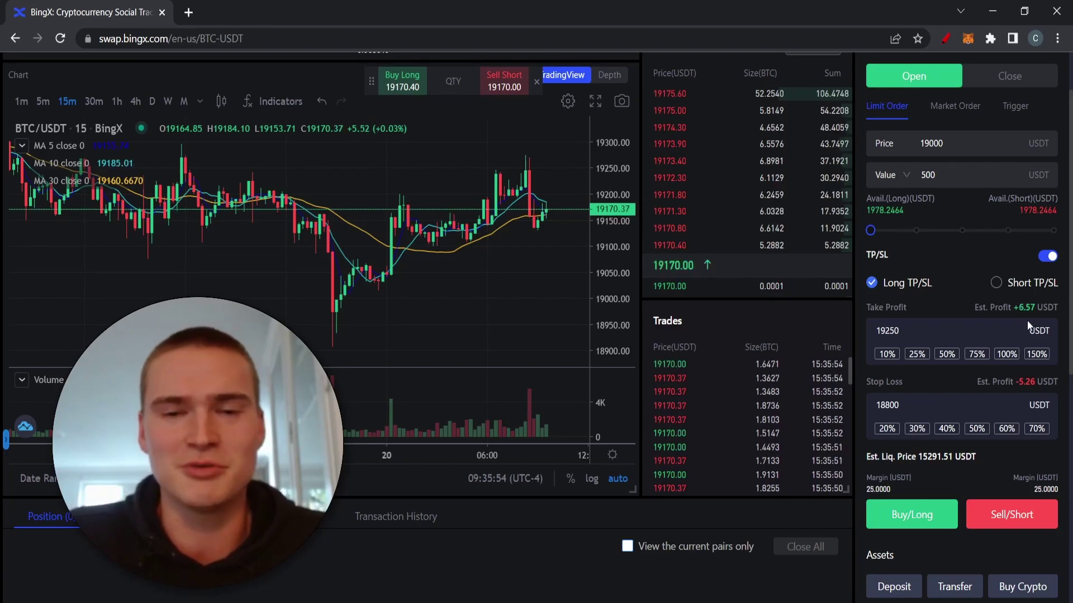
# Step: Check the order's estimated profits and submit it as a Buy/Long limit order
pyautogui.hotkey('ctrl', '-')
pyautogui.hotkey('ctrl', '-')
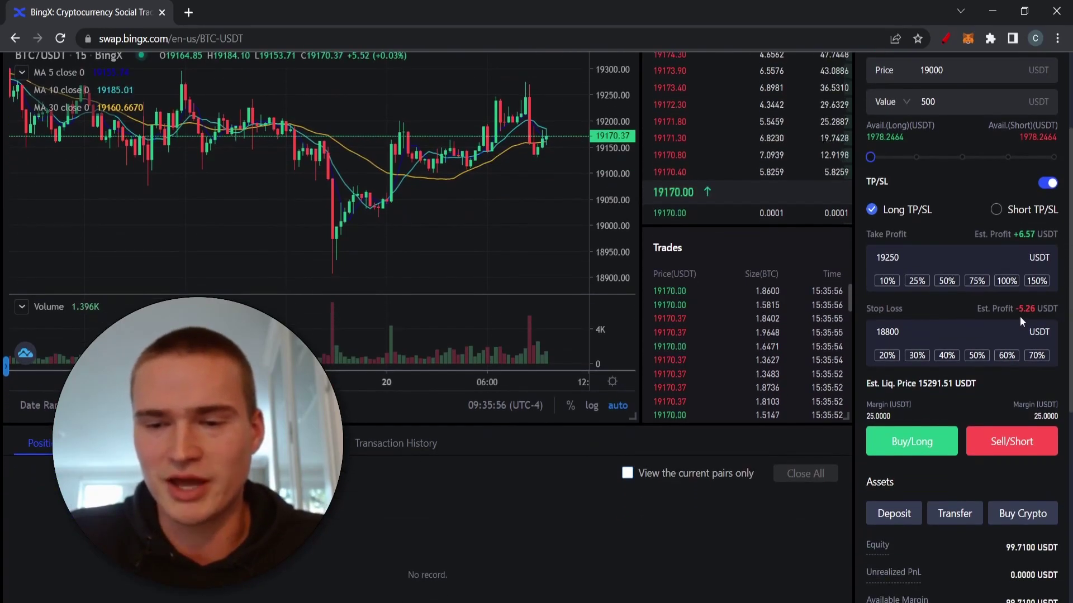
pyautogui.hotkey('ctrl', '+')
pyautogui.hotkey('ctrl', '+')
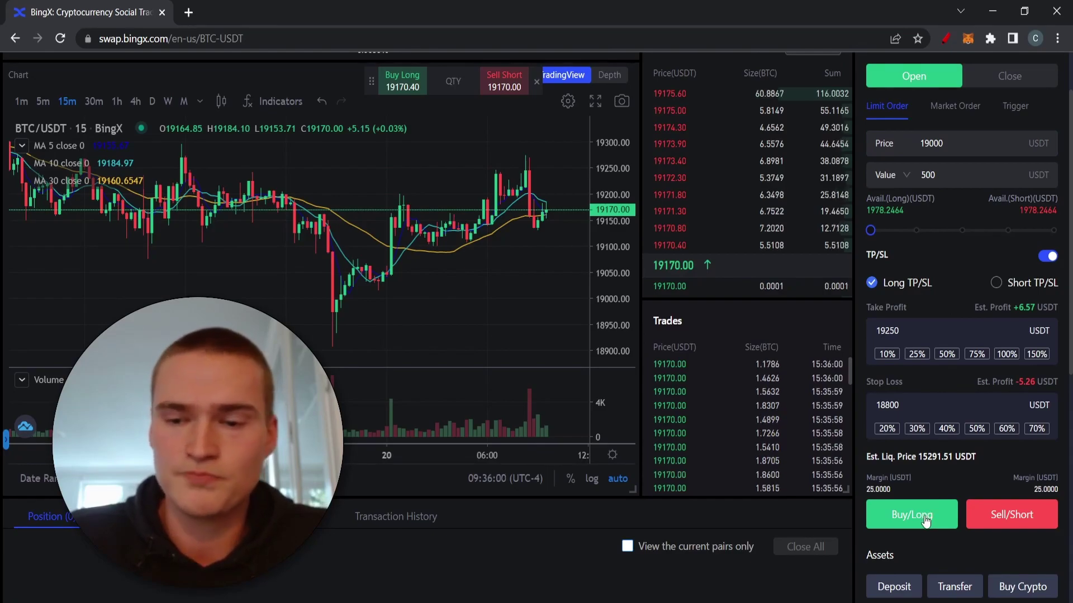
pyautogui.click(926, 519)
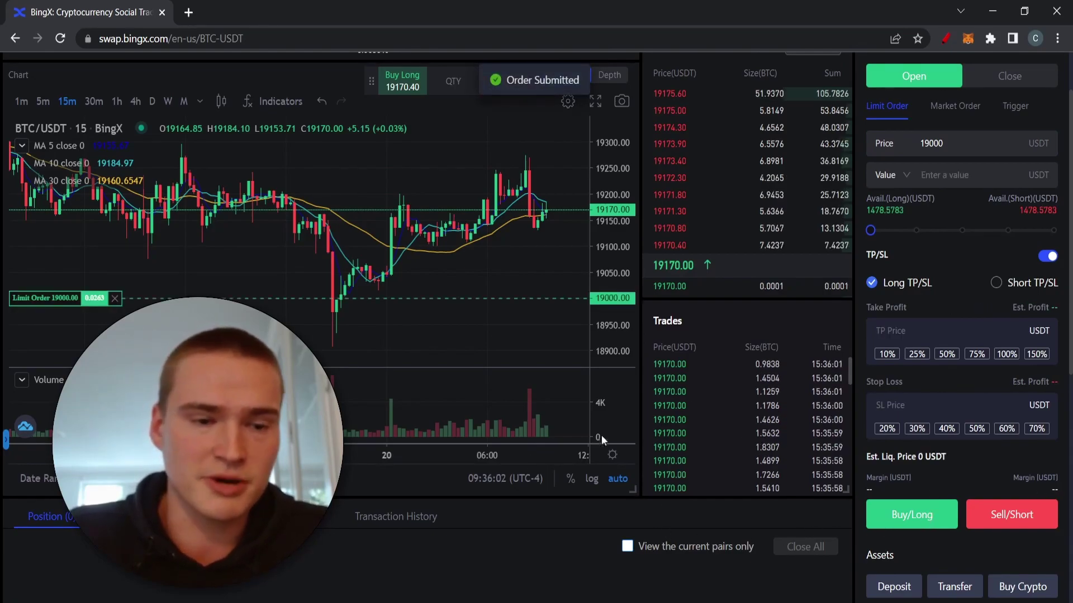
# Step: Check the submitted limit order among the open orders and on the chart, and view the position list
pyautogui.scroll(-1, 363, 503)
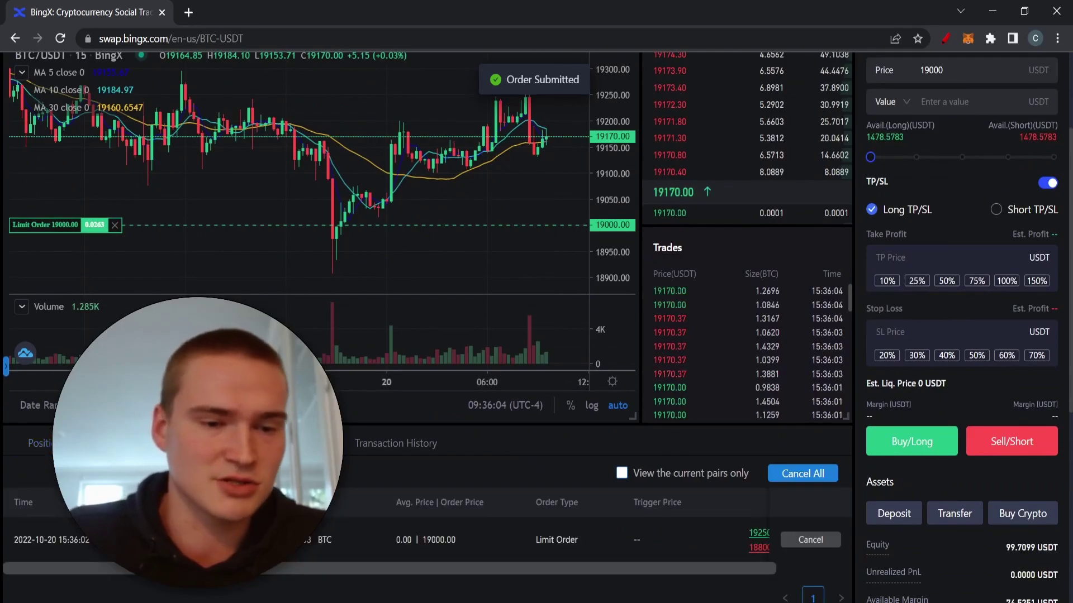
pyautogui.scroll(1, 354, 318)
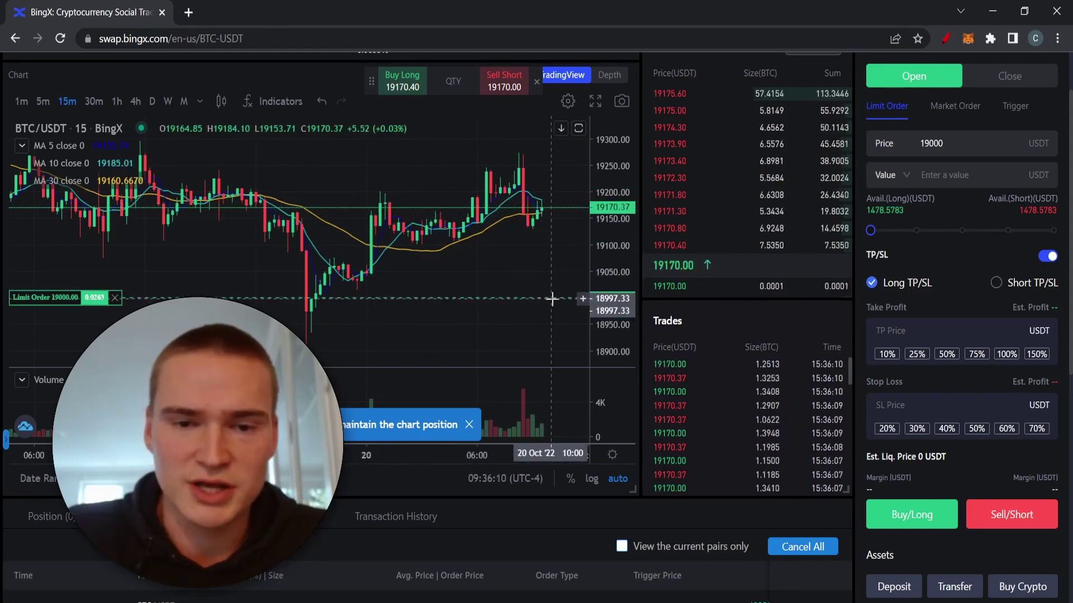
pyautogui.click(53, 521)
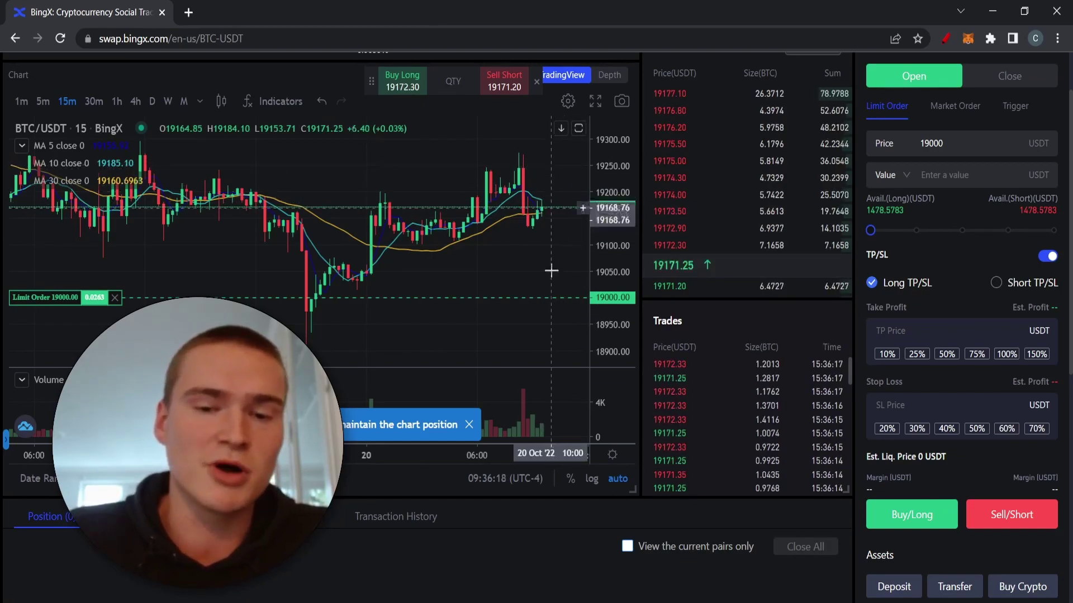
pyautogui.scroll(-1, 550, 332)
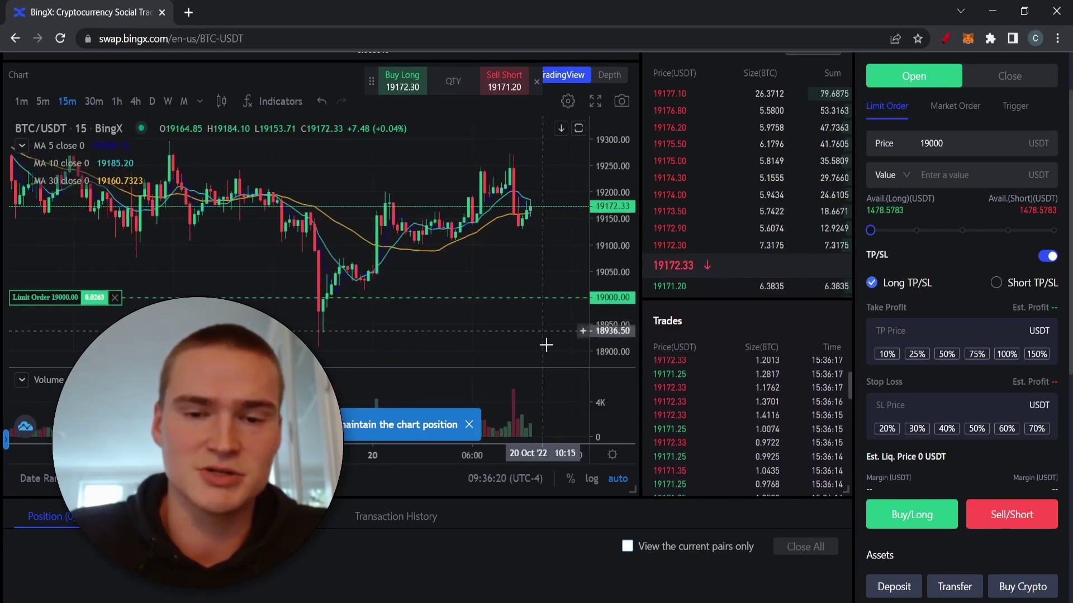